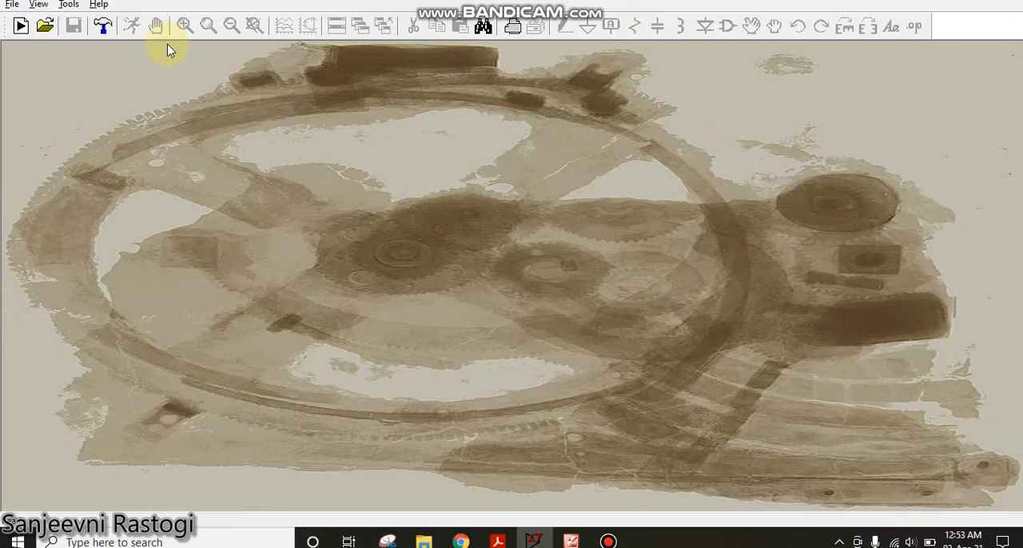
- Create a new schematic and place two pmos transistors side by side
left_click(21, 25)
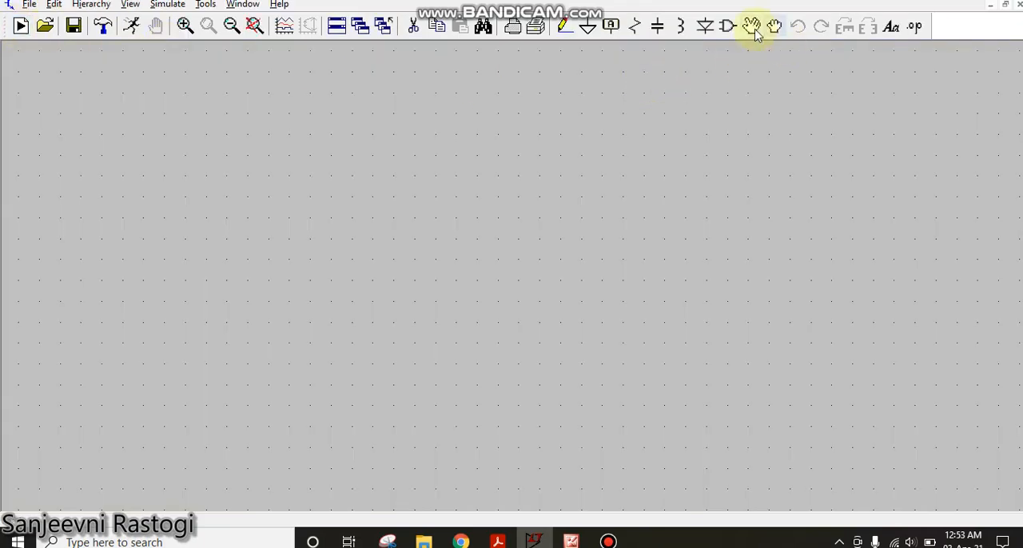
left_click(753, 27)
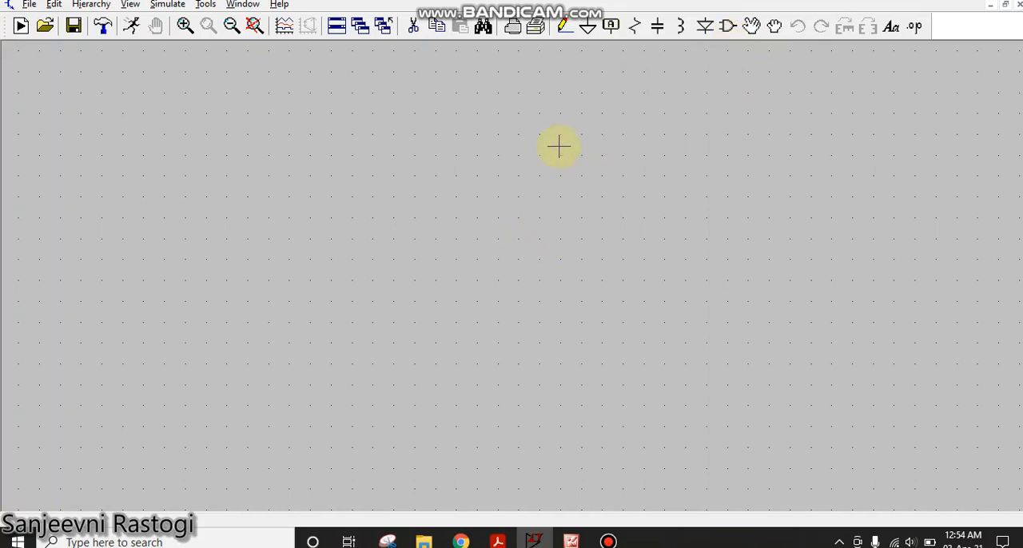
left_click(728, 27)
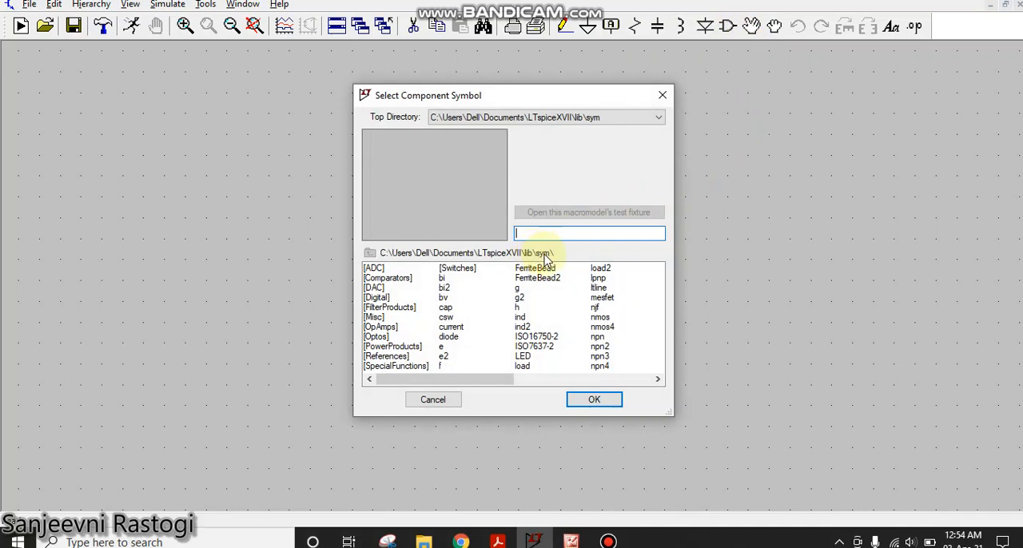
type("pm")
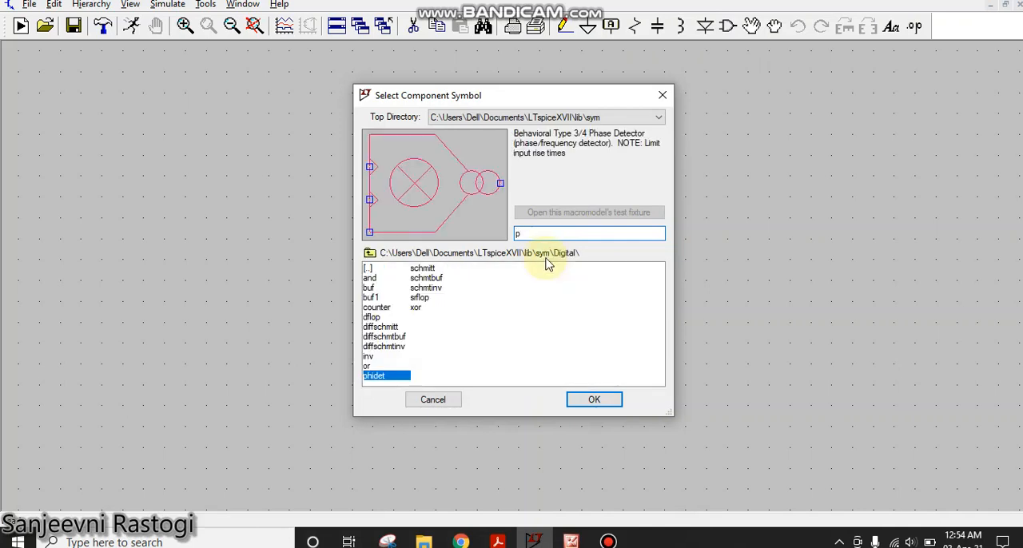
left_click(594, 399)
left_click(411, 225)
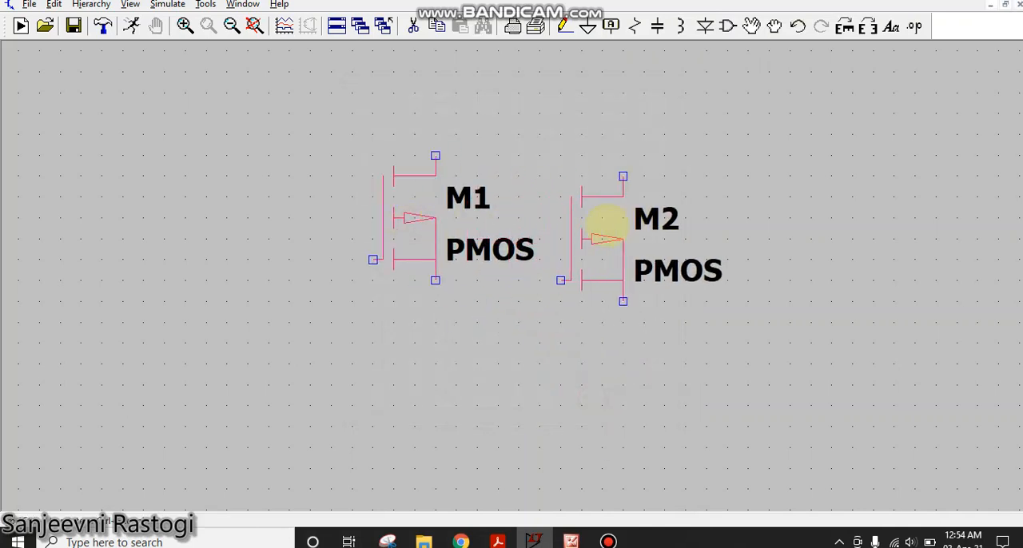
left_click(645, 223)
right_click(791, 316)
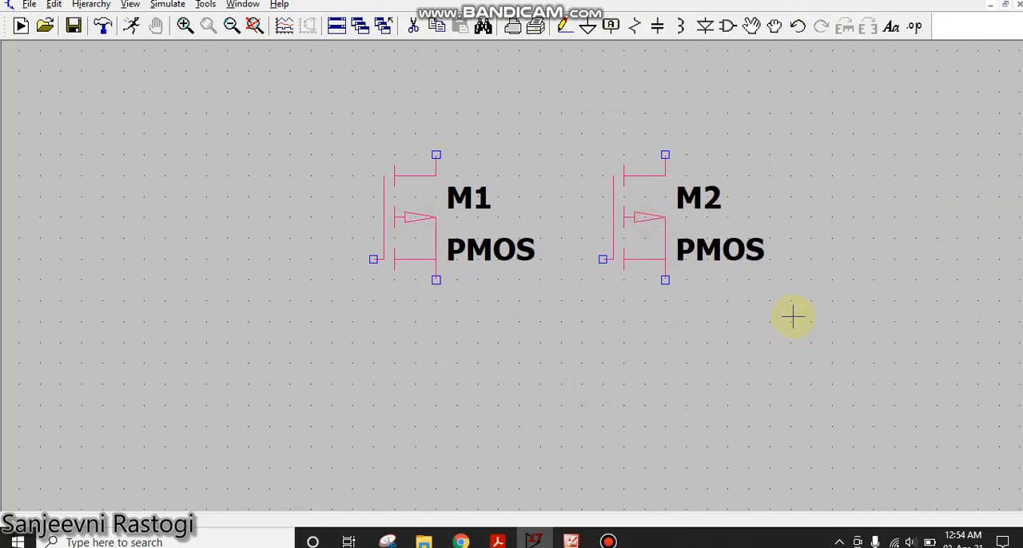
- Place two nmos transistors below the PMOS pair, stacked in series so that their terminals touch
scroll(793, 318, "down", 2)
left_click_drag(793, 320, 702, 331)
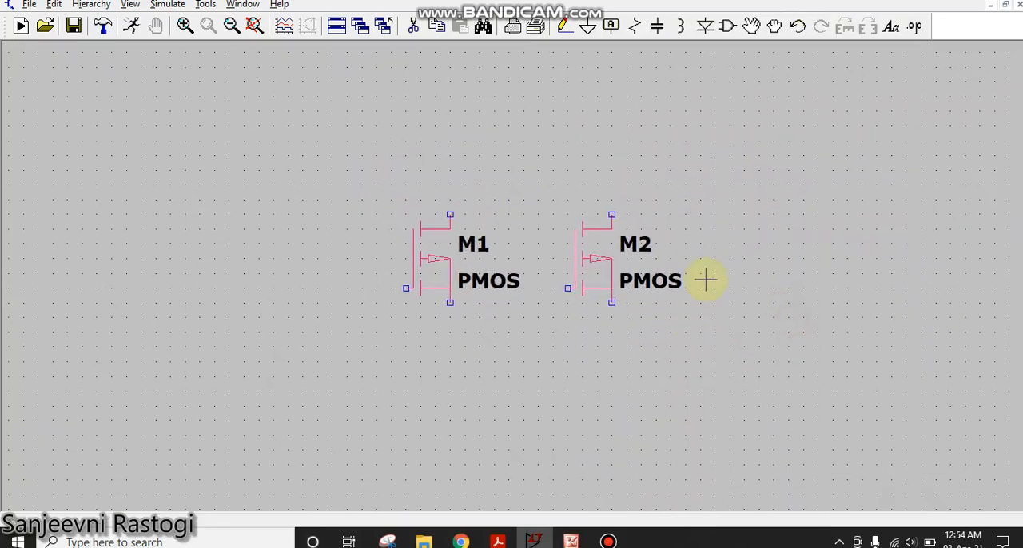
left_click(727, 28)
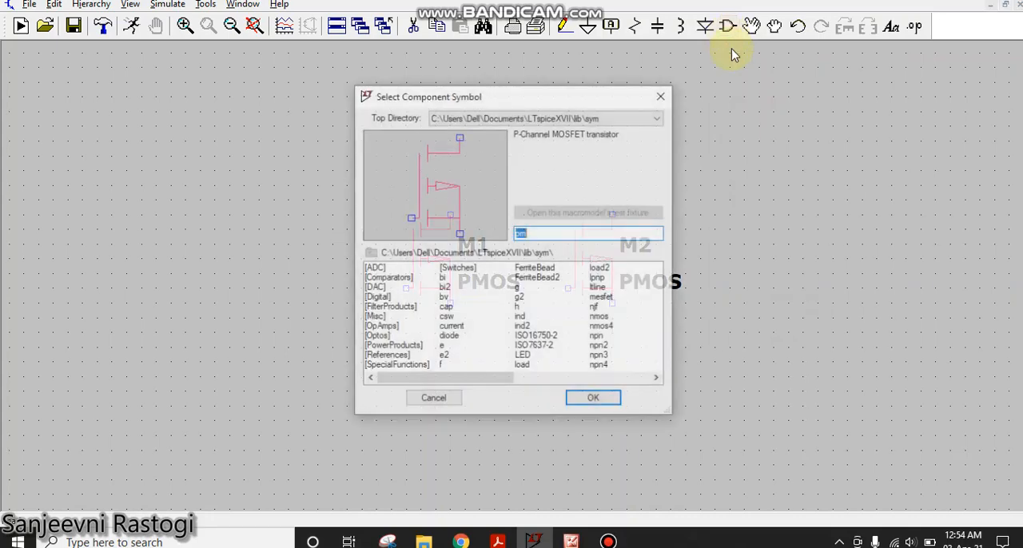
type("nm")
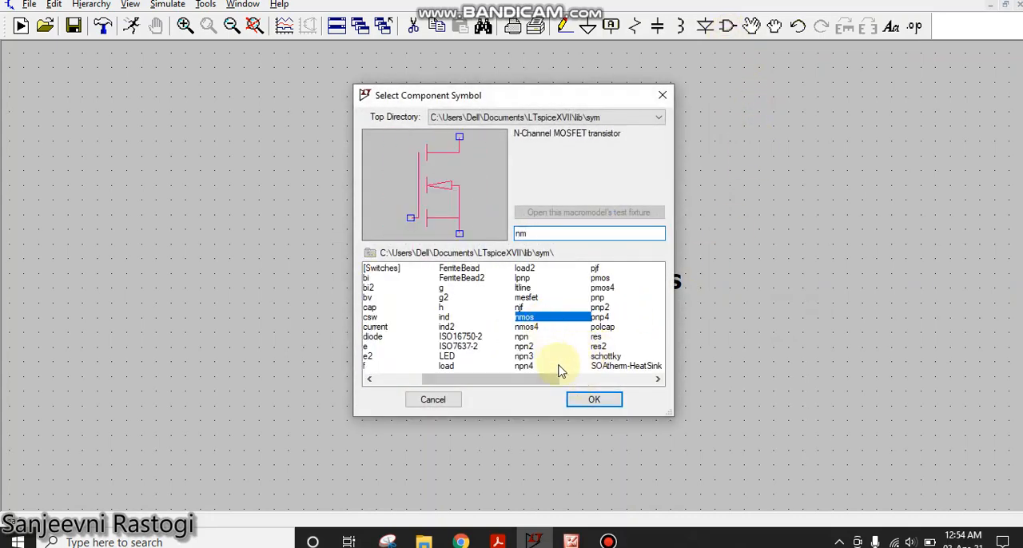
left_click(595, 400)
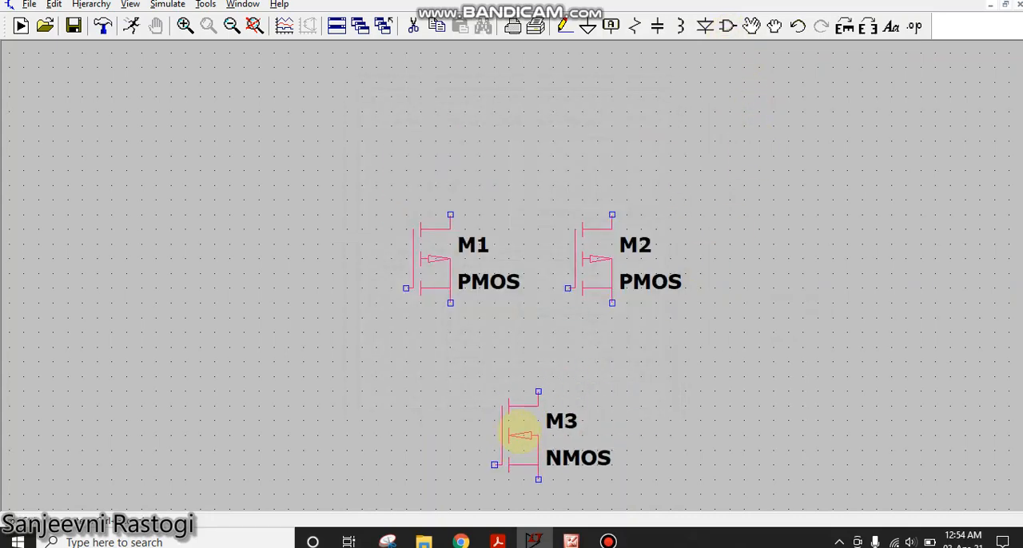
left_click(533, 428)
scroll(537, 414, "down", 1)
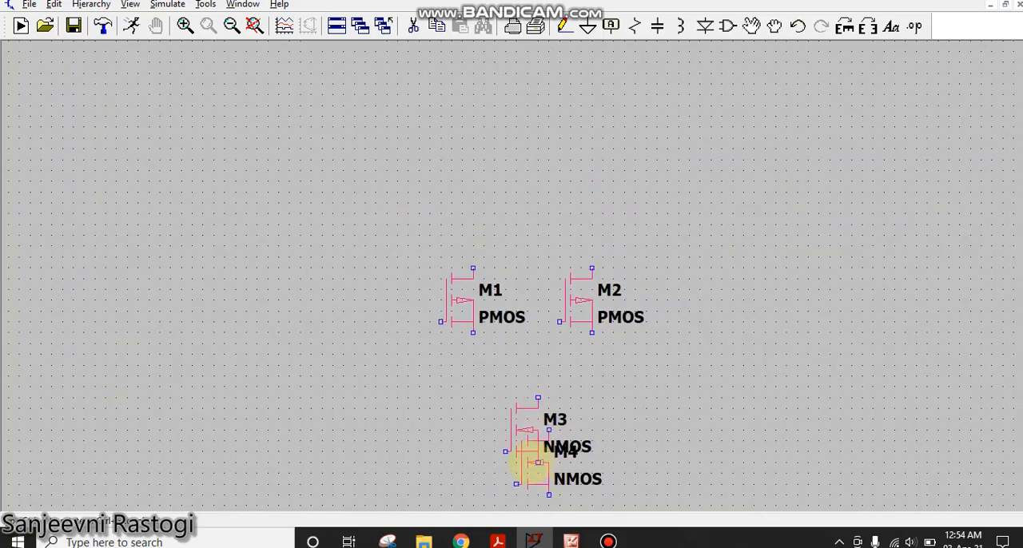
left_click(526, 451)
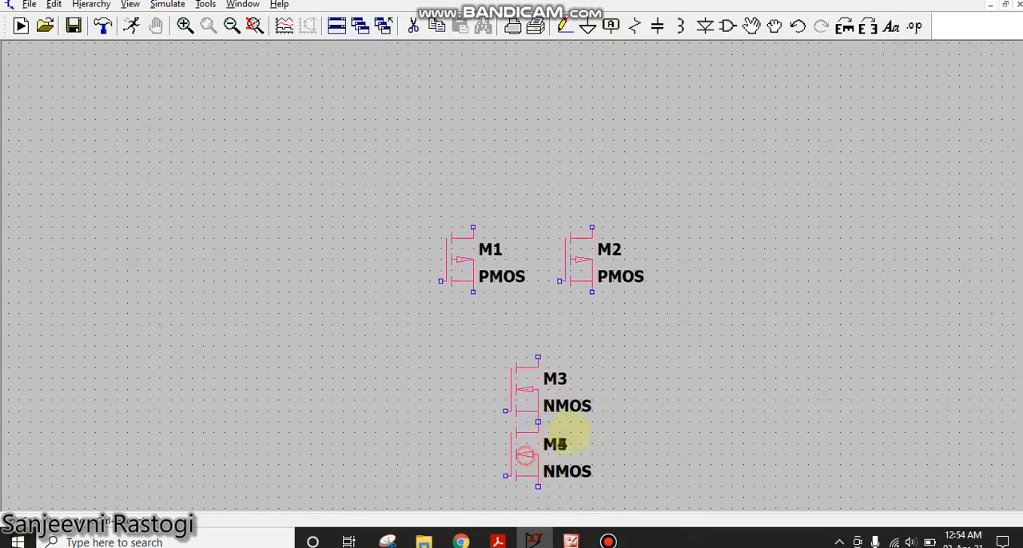
right_click(654, 402)
- Wire the upper terminals of PMOS transistors M1 and M2 together with a line running above them
left_click_drag(654, 402, 640, 345)
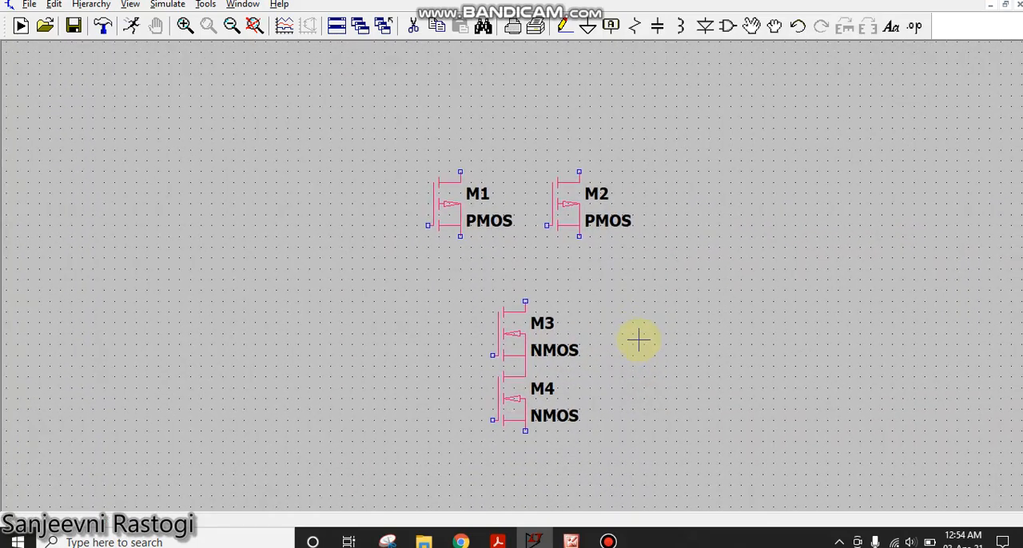
left_click(564, 25)
left_click(461, 171)
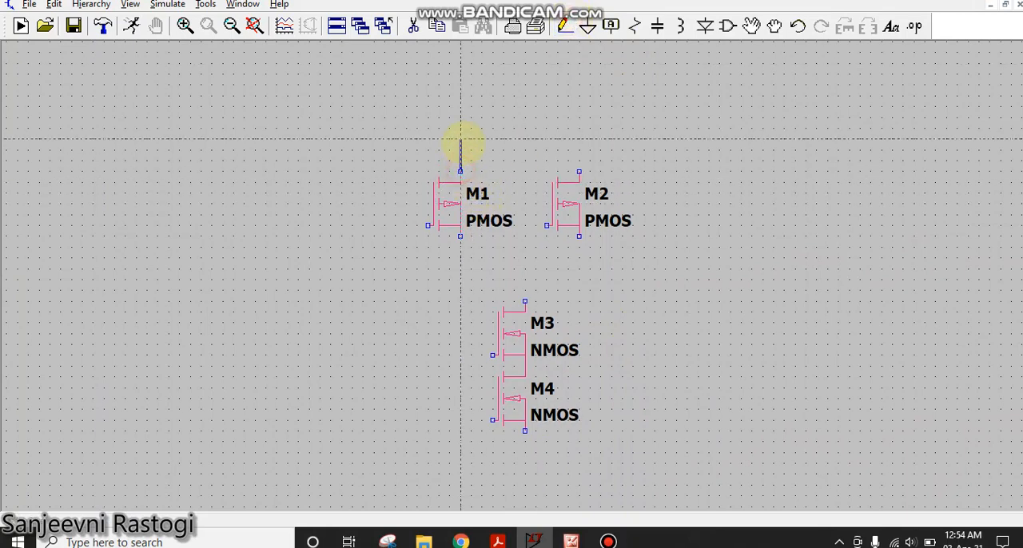
left_click(579, 139)
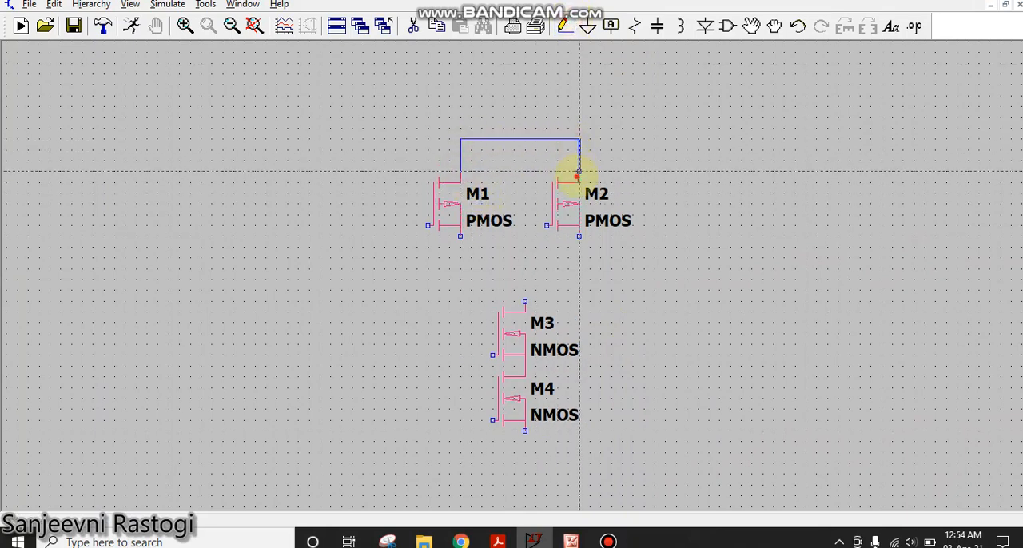
left_click(579, 171)
- Wire the lower terminals of M1 and M2 together and connect that line to the upper terminal of M3
left_click(461, 234)
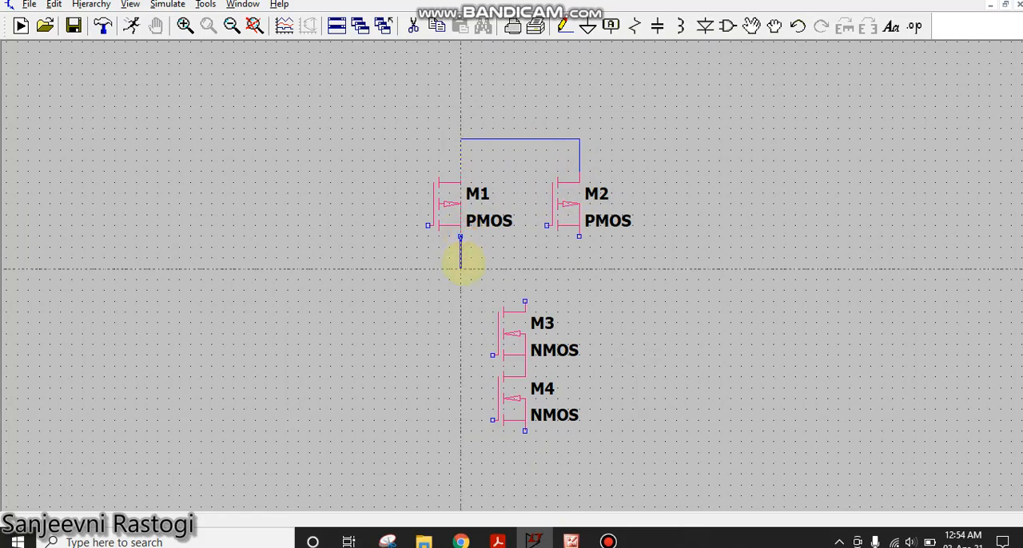
left_click(579, 237)
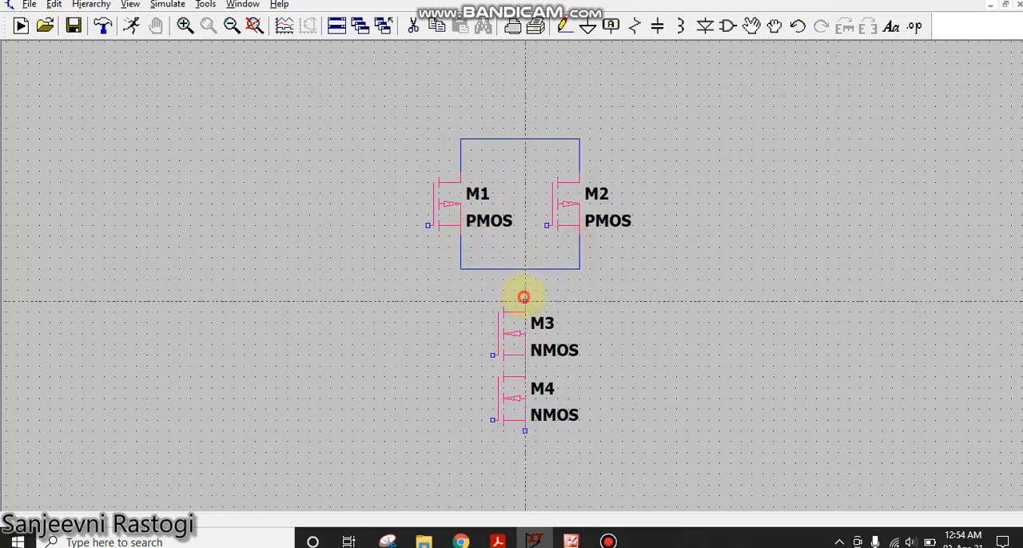
left_click(523, 297)
left_click(525, 270)
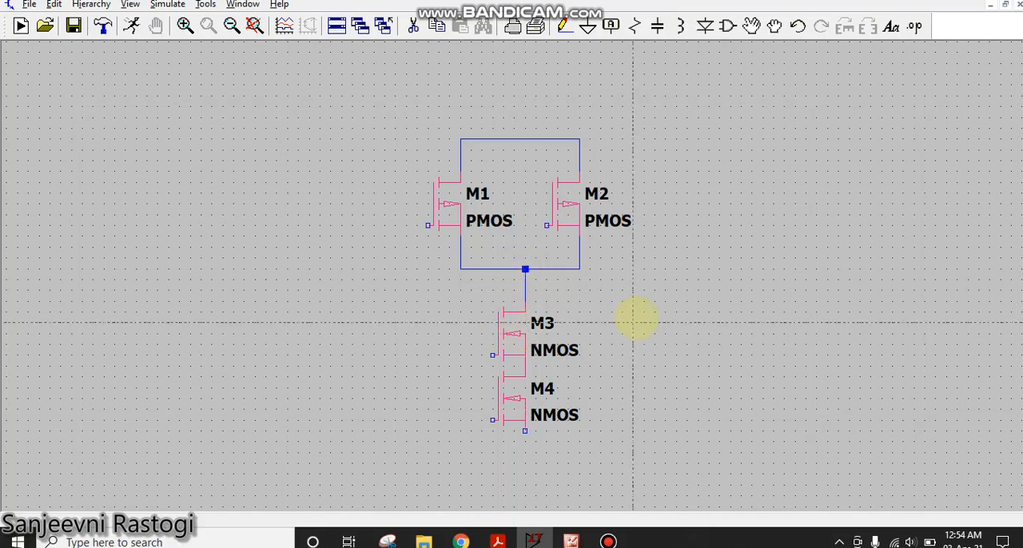
- Place two voltage sources, one to the upper right of M2 and one to the left of M3
left_click(728, 26)
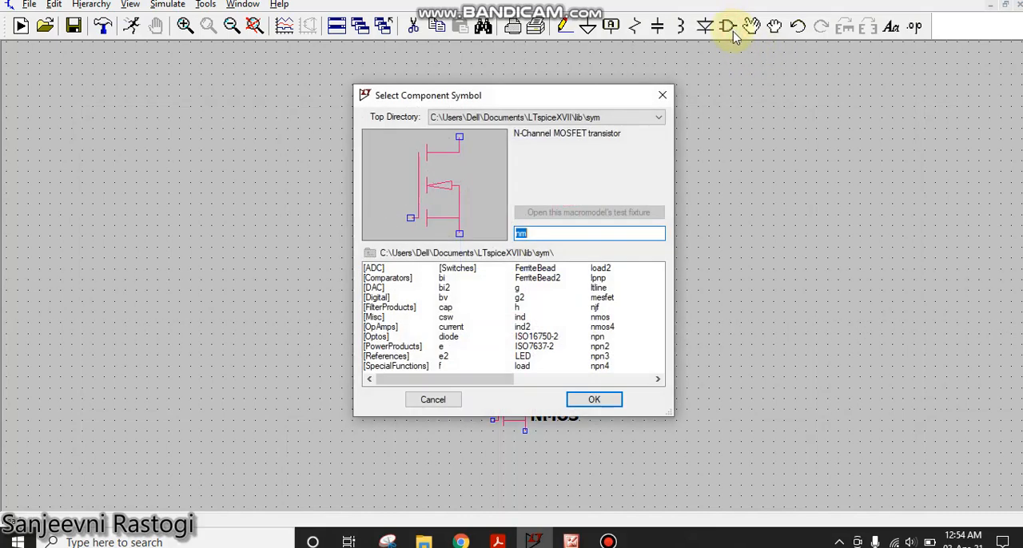
type("v")
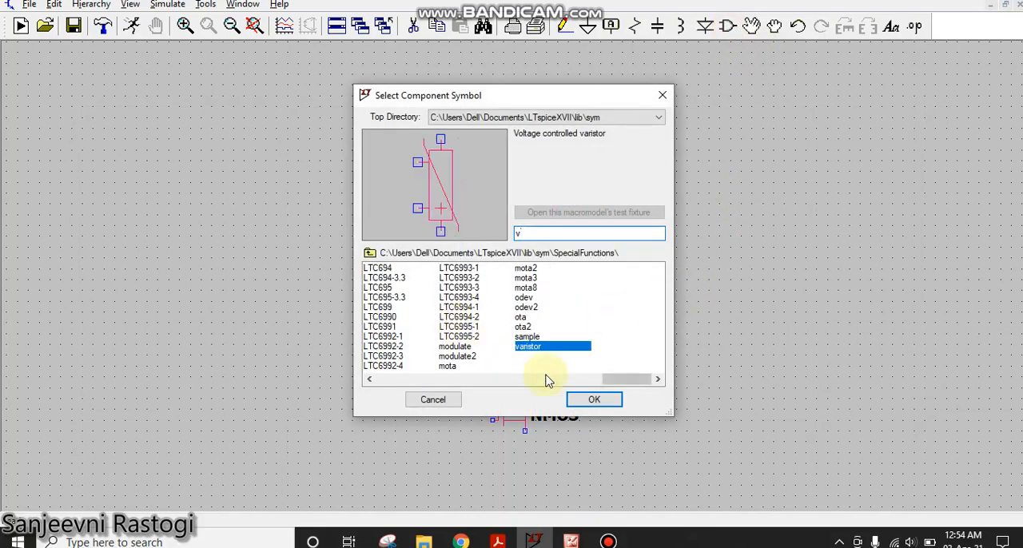
type("o")
left_click(594, 400)
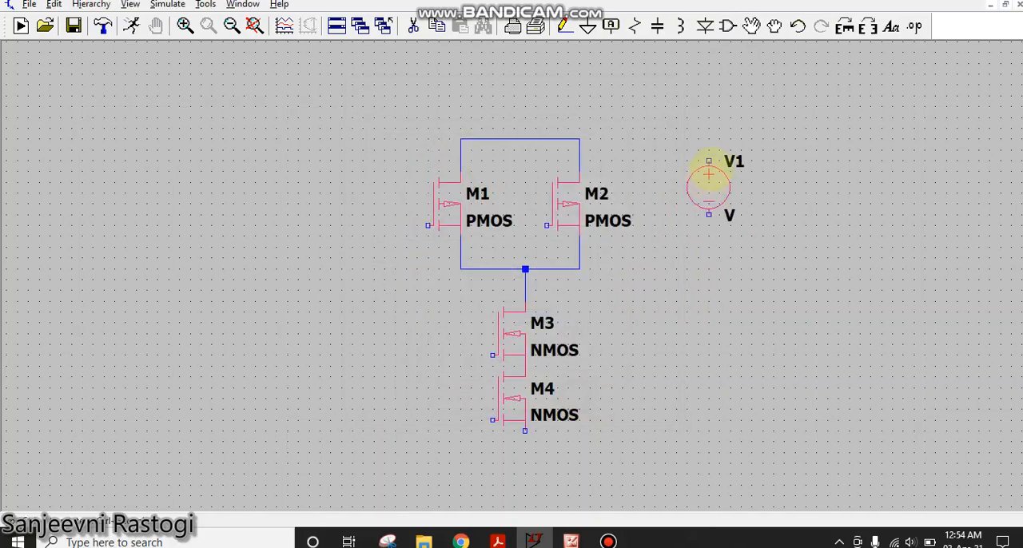
left_click(654, 112)
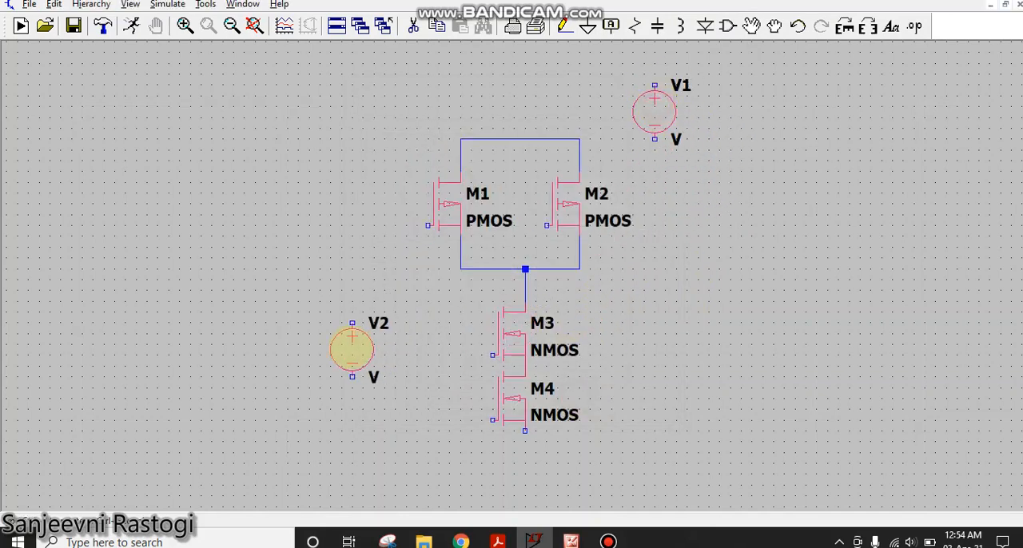
left_click(363, 339)
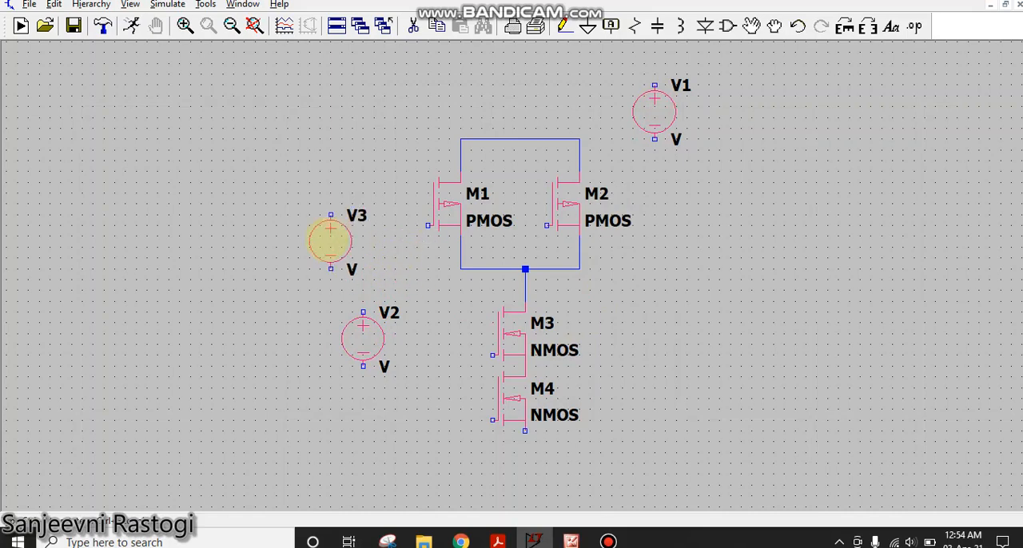
key("Escape")
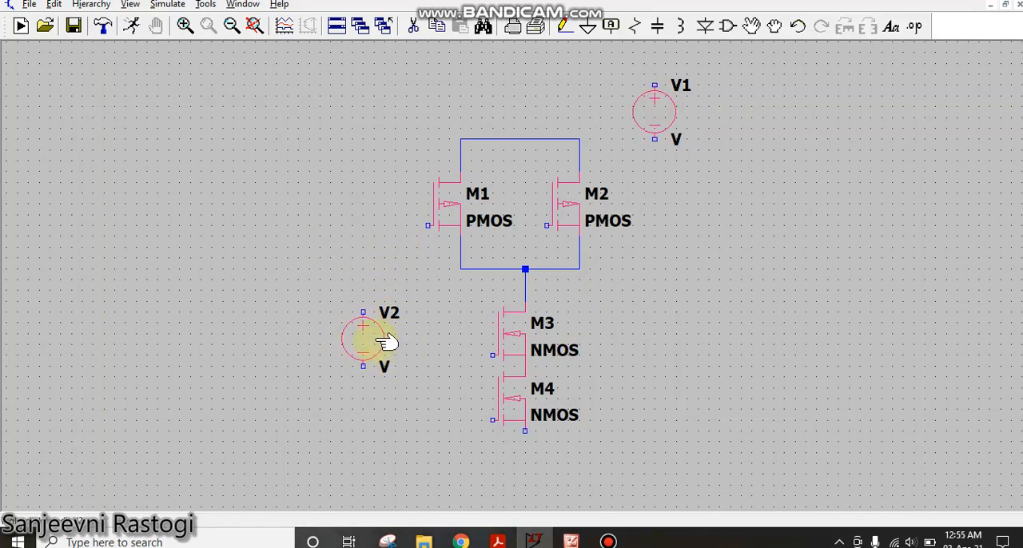
- Wire the positive terminal of voltage source V2 to the gates of M1 and M2
left_click(565, 25)
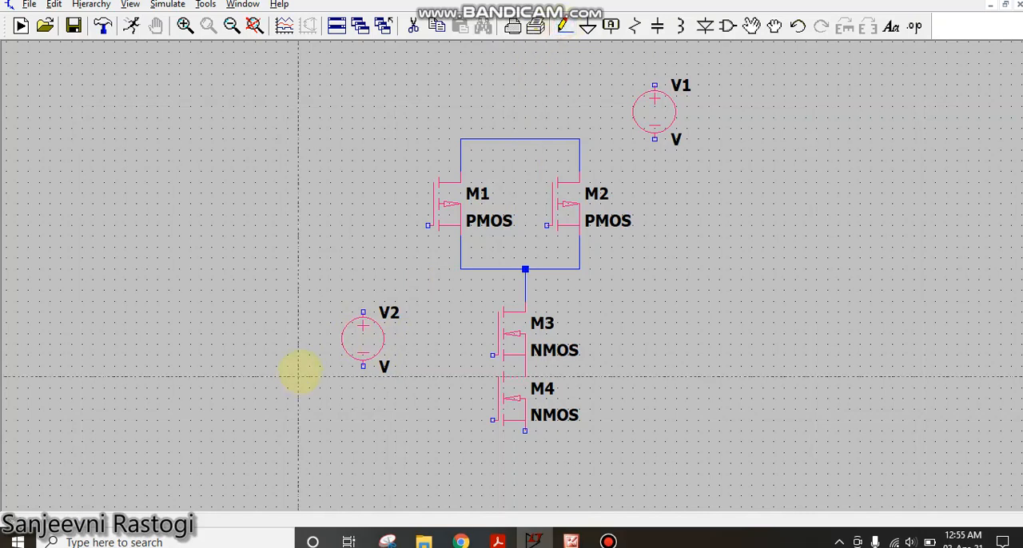
left_click(362, 312)
left_click(374, 236)
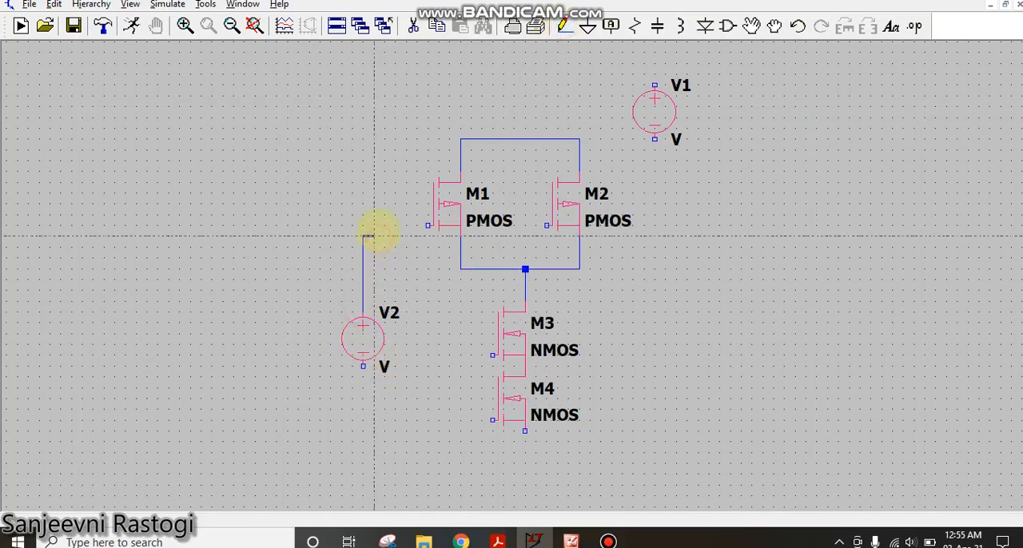
left_click(427, 226)
left_click(363, 249)
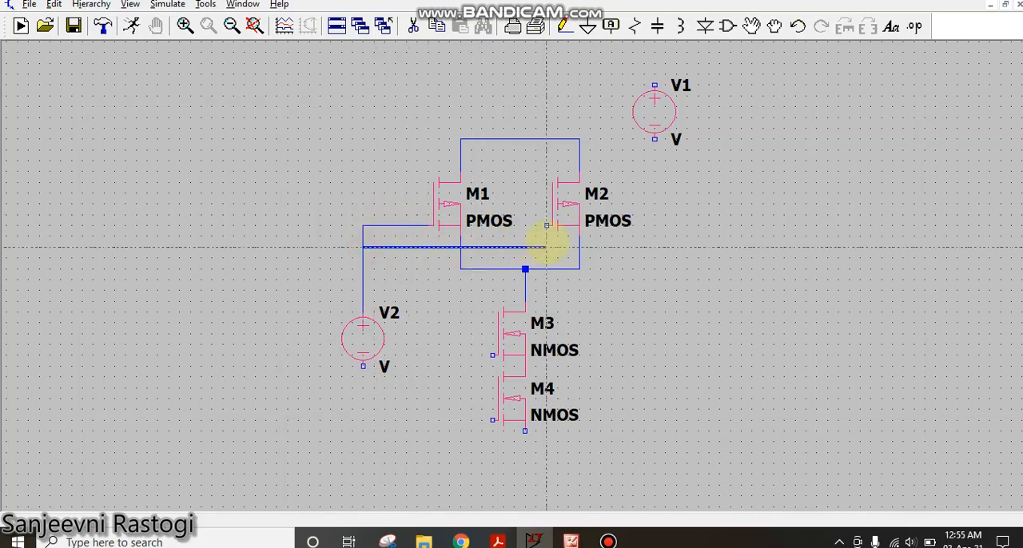
right_click(545, 238)
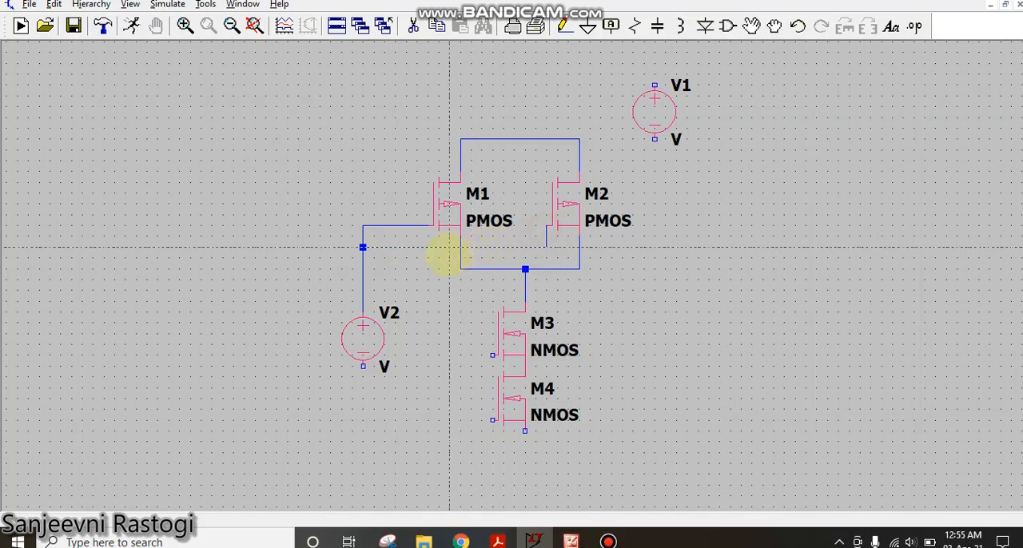
- Branch the gate wire downward and connect it to the gates of NMOS transistors M3 and M4
left_click(441, 248)
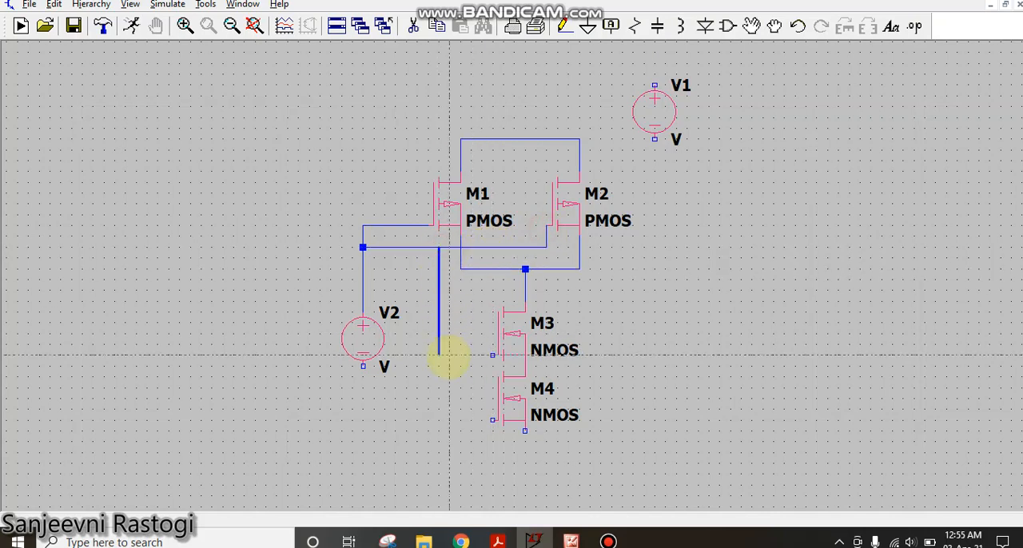
left_click(444, 354)
left_click(495, 354)
left_click(438, 354)
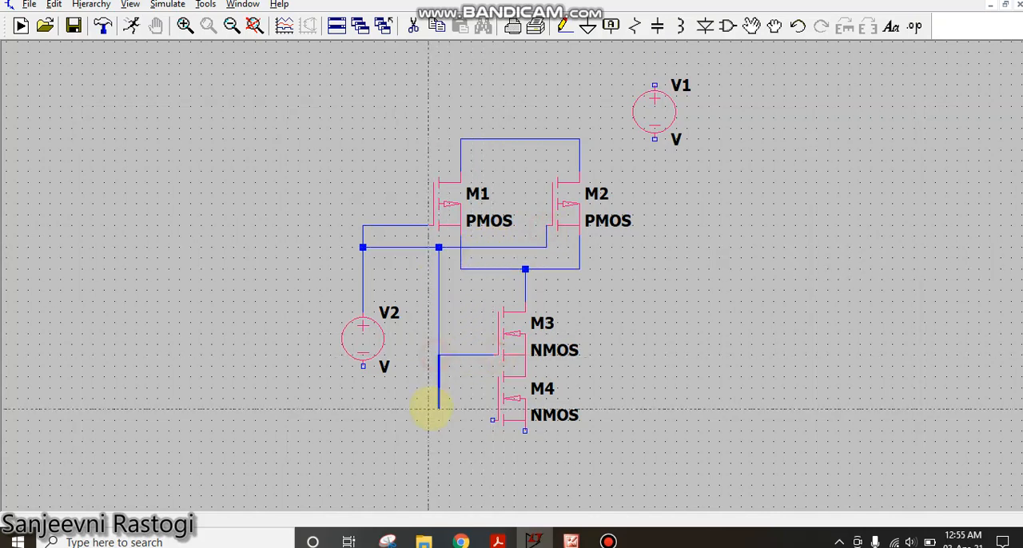
left_click(438, 420)
left_click(495, 420)
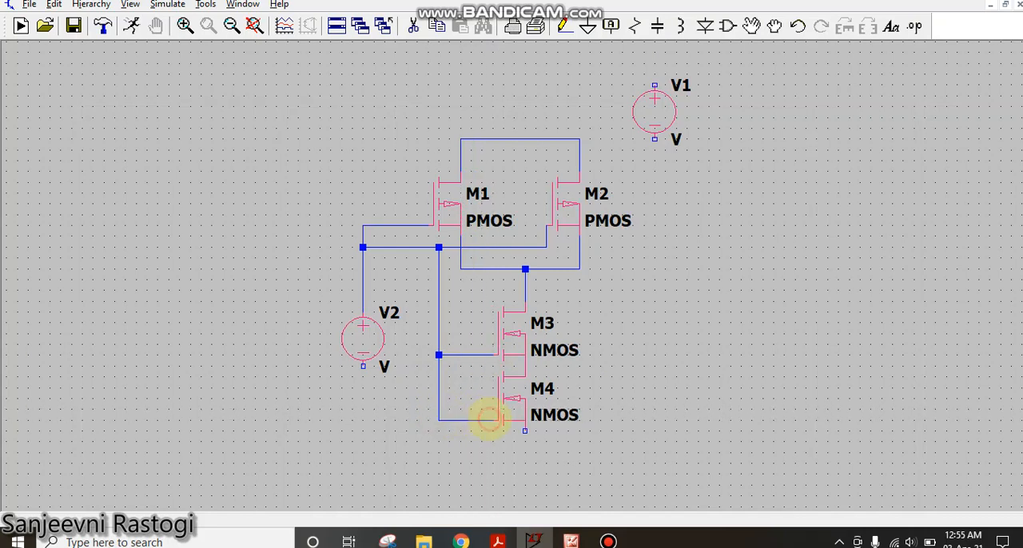
- Wire the line joining the upper terminals of M1 and M2 to the positive terminal of V1
left_click(523, 140)
left_click(528, 85)
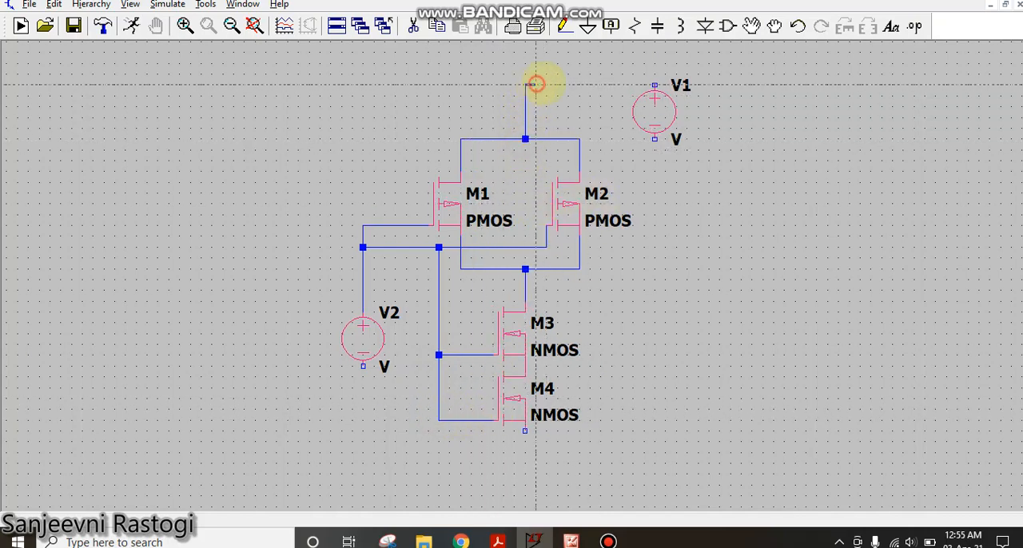
left_click(654, 84)
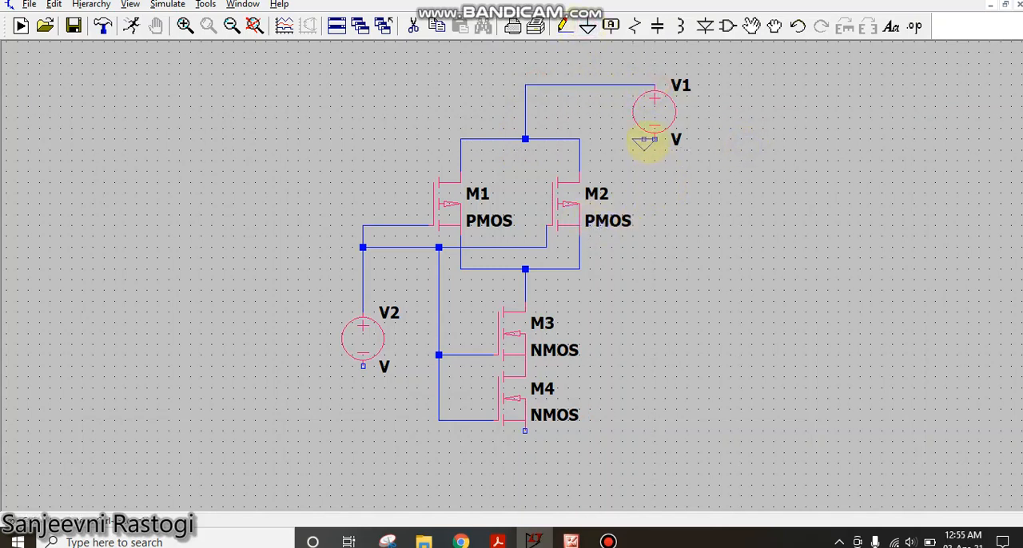
- Place ground symbols on the negative terminals of V1 and V2 and on the lower terminal of M4
left_click(654, 141)
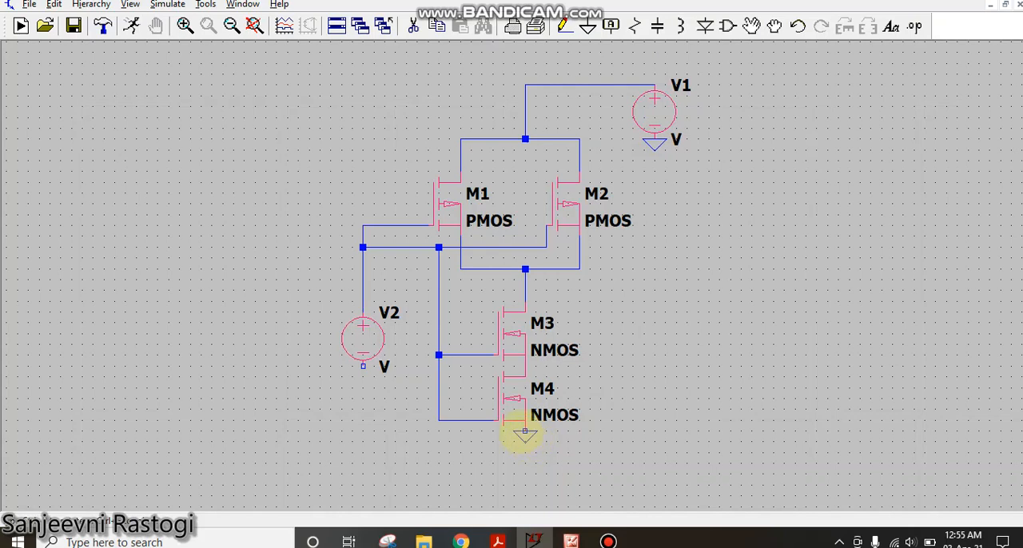
left_click(524, 433)
left_click(363, 366)
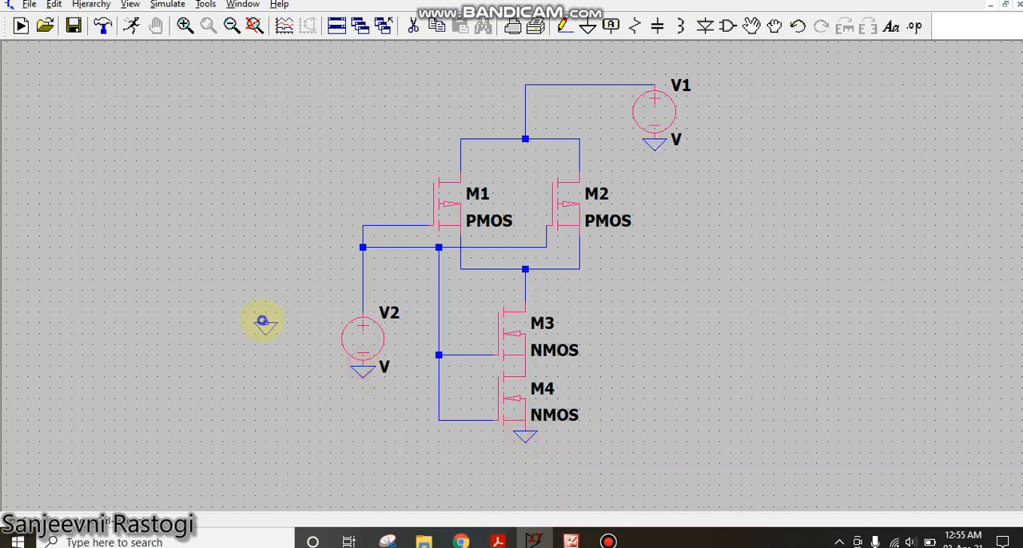
right_click(264, 323)
- Set the DC value of voltage source V1 to 5 V
right_click(655, 109)
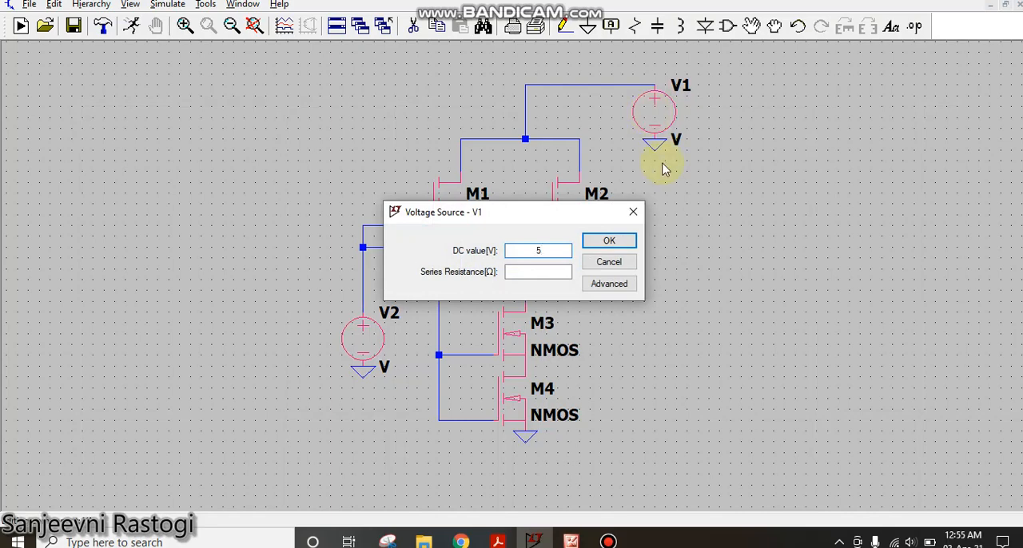
left_click(624, 242)
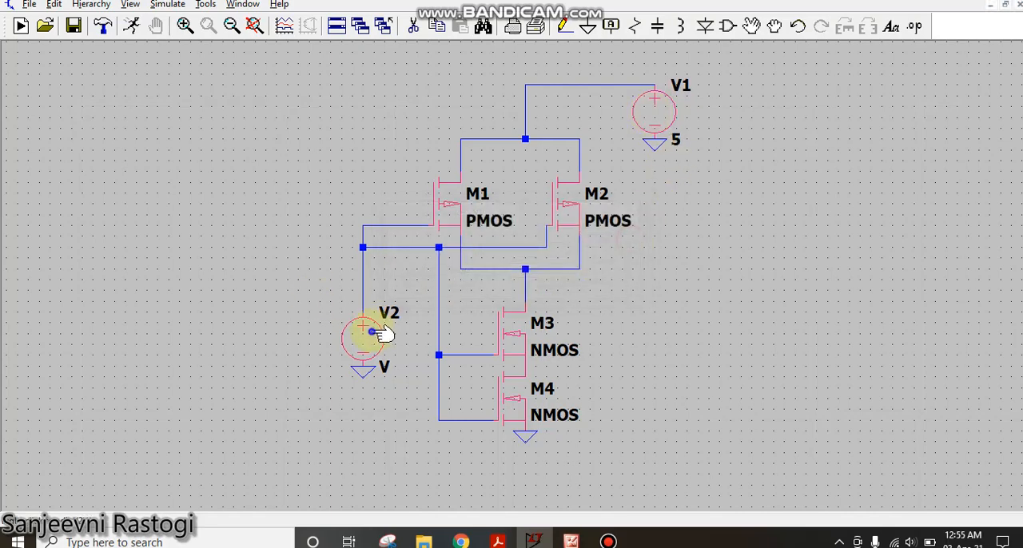
- Make voltage source V2 a PULSE source with Vinitial 0 V, Von 5 V and Tdelay 0
right_click(371, 333)
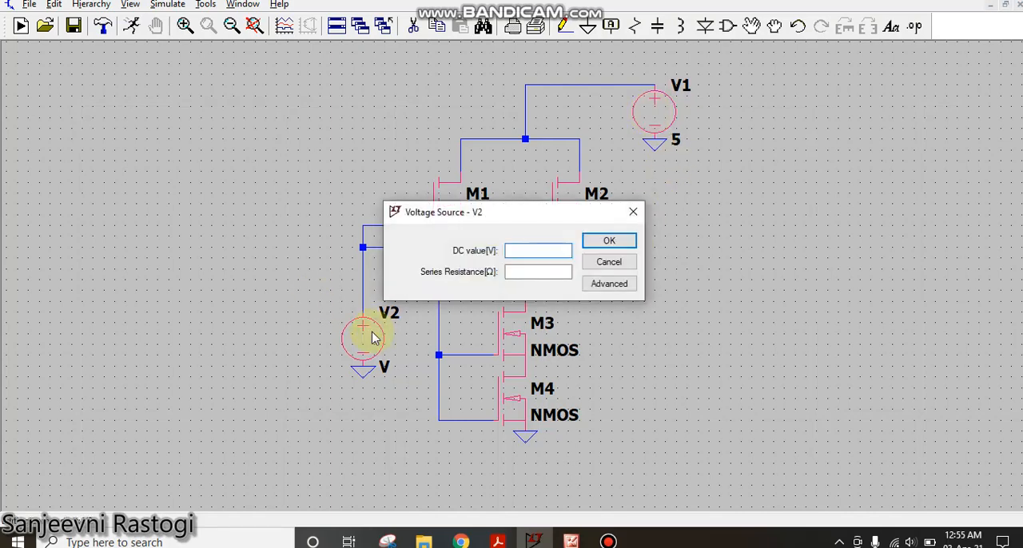
left_click(603, 284)
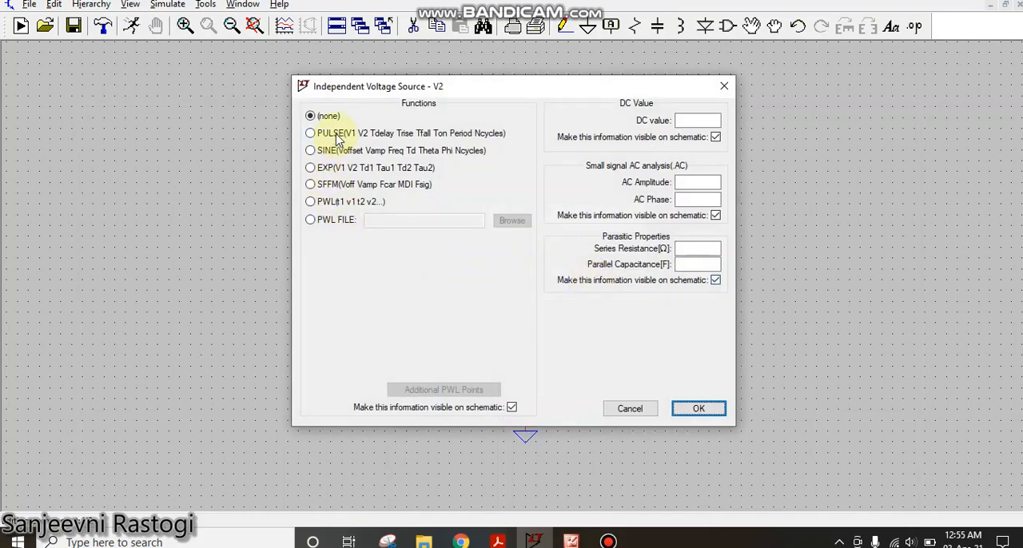
left_click(339, 136)
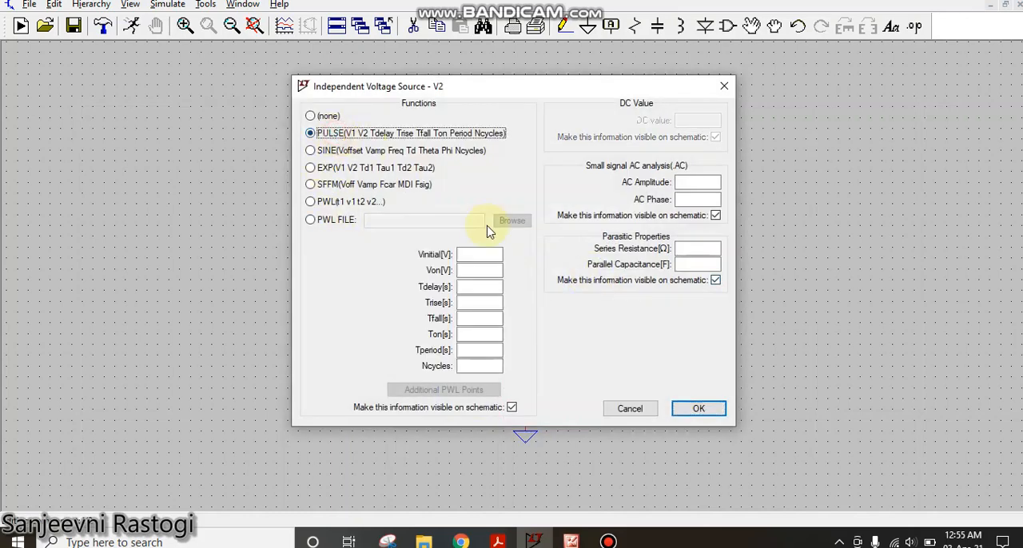
left_click(489, 254)
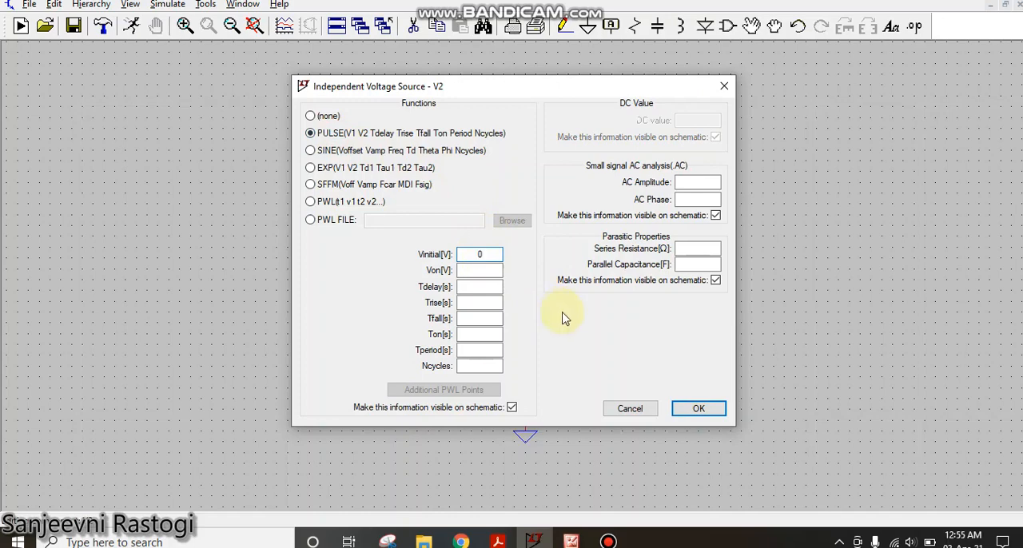
left_click(492, 269)
type("5")
left_click(493, 286)
type("0")
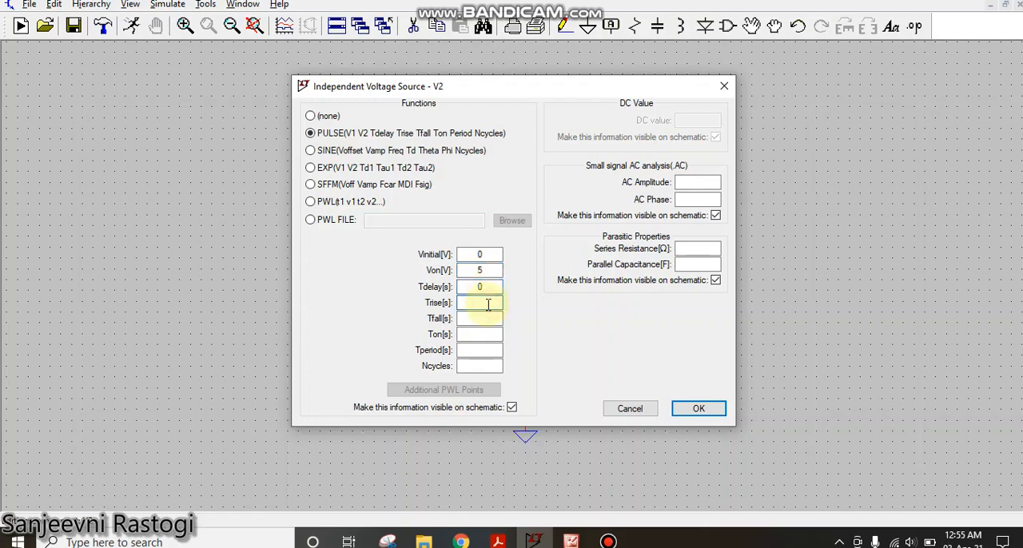
type("5ns")
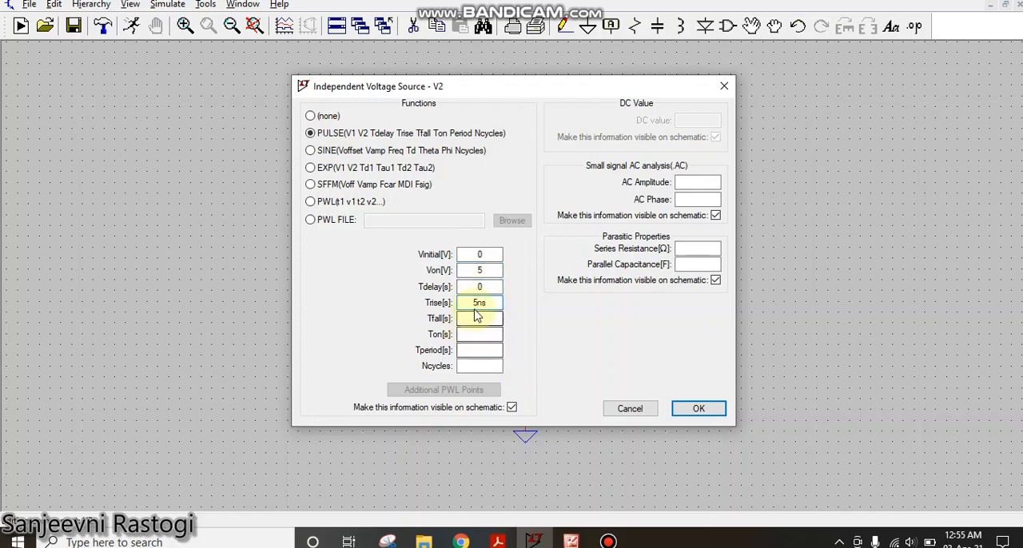
type("5")
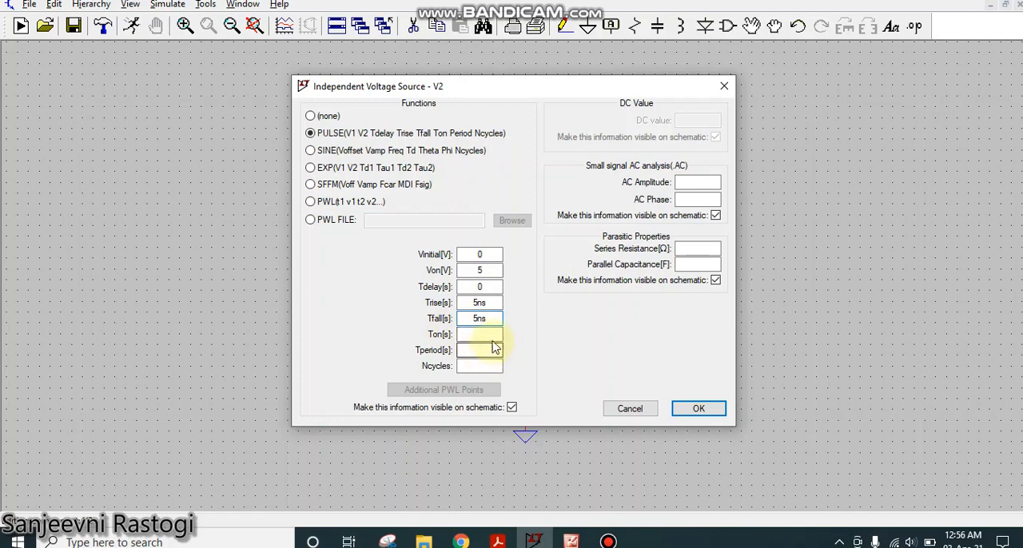
- Set V2's pulse timing to Trise 5ns, Tfall 5ns, Ton 20m and Tperiod 40m, and apply the settings
left_click(484, 334)
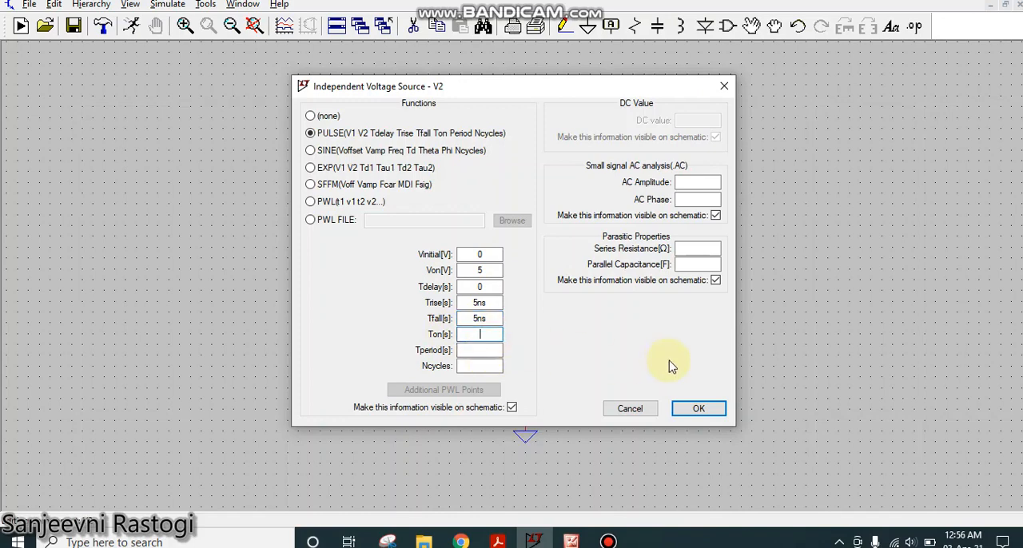
left_click(478, 350)
type("40")
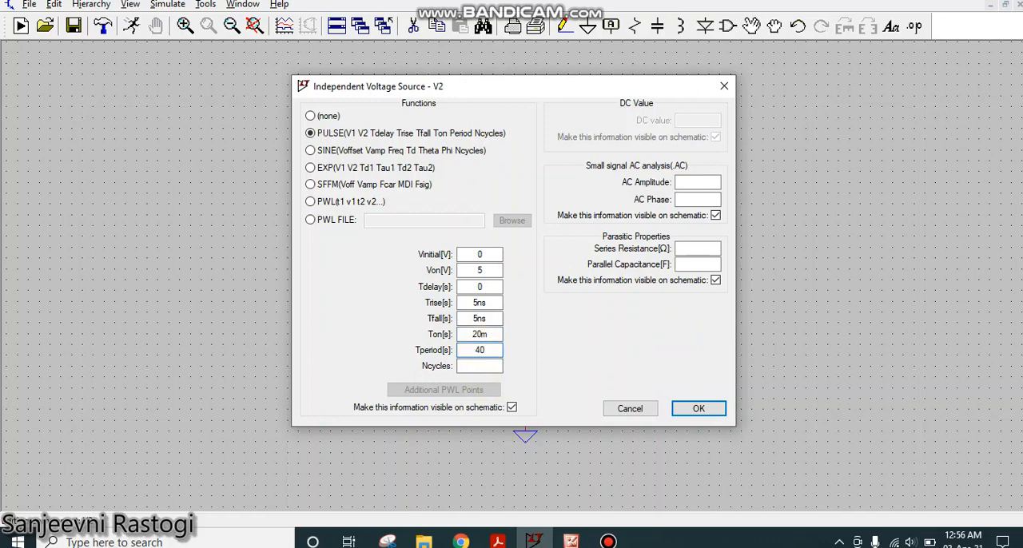
type("m")
left_click(695, 410)
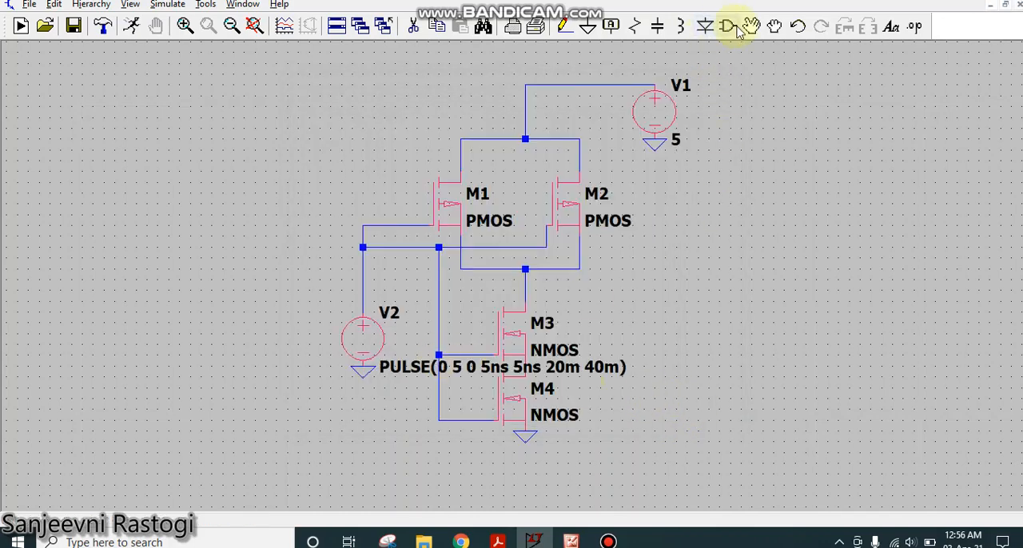
- Draw an open-ended output wire to the right from the node between the PMOS pair and M3
left_click(565, 25)
left_click(546, 247)
left_click(525, 279)
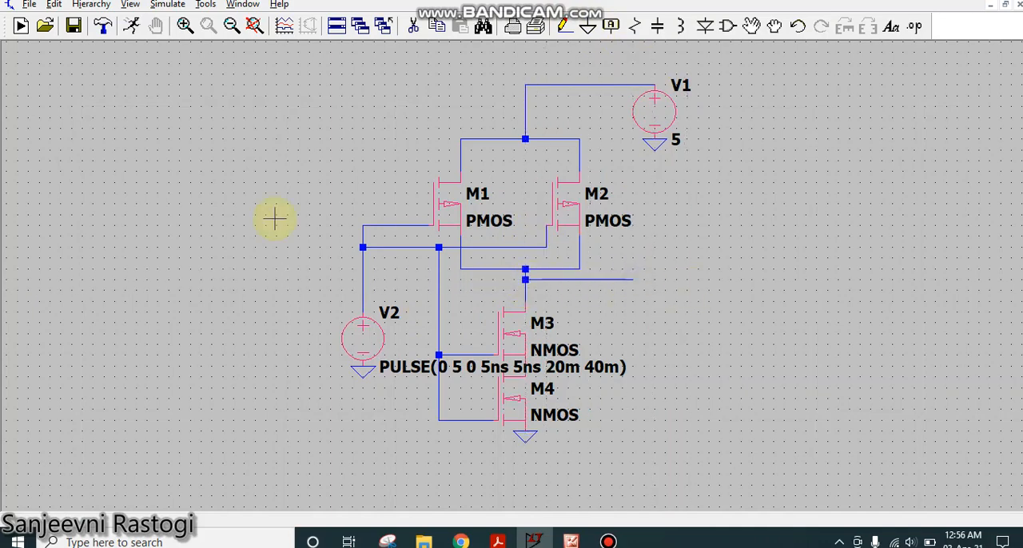
- Define a transient analysis with a stop time of 160m and place its directive beside the circuit
left_click(164, 5)
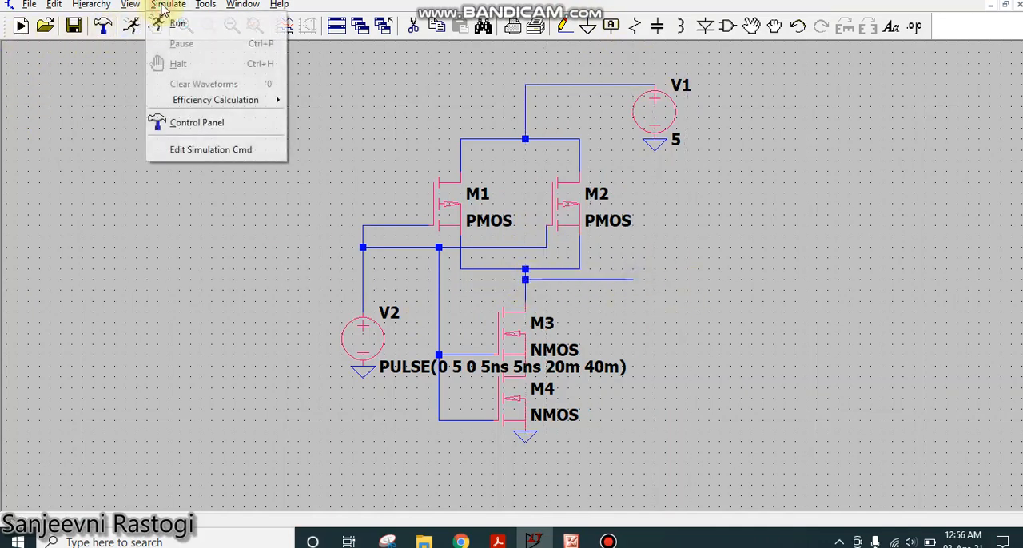
left_click(196, 149)
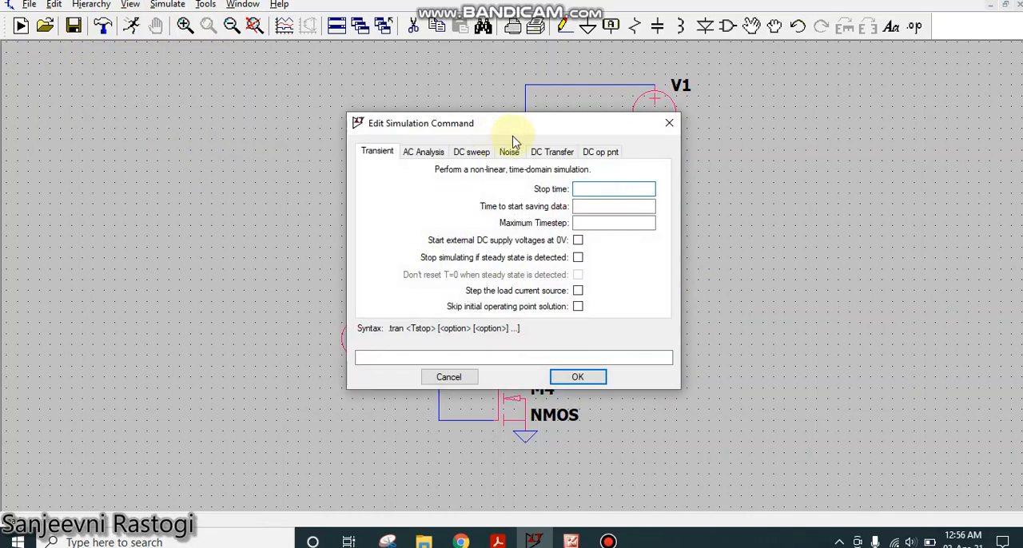
left_click_drag(546, 127, 738, 130)
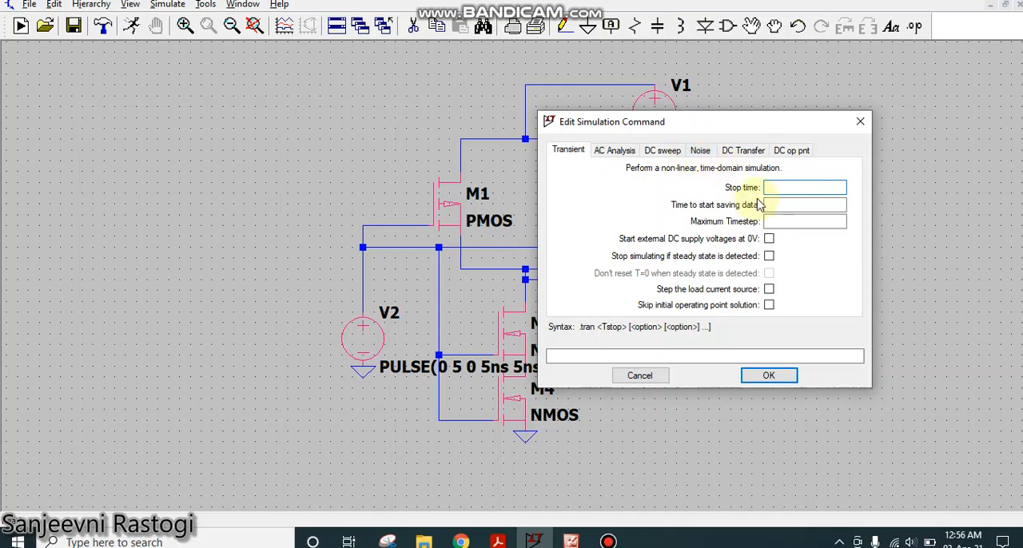
left_click_drag(746, 120, 810, 96)
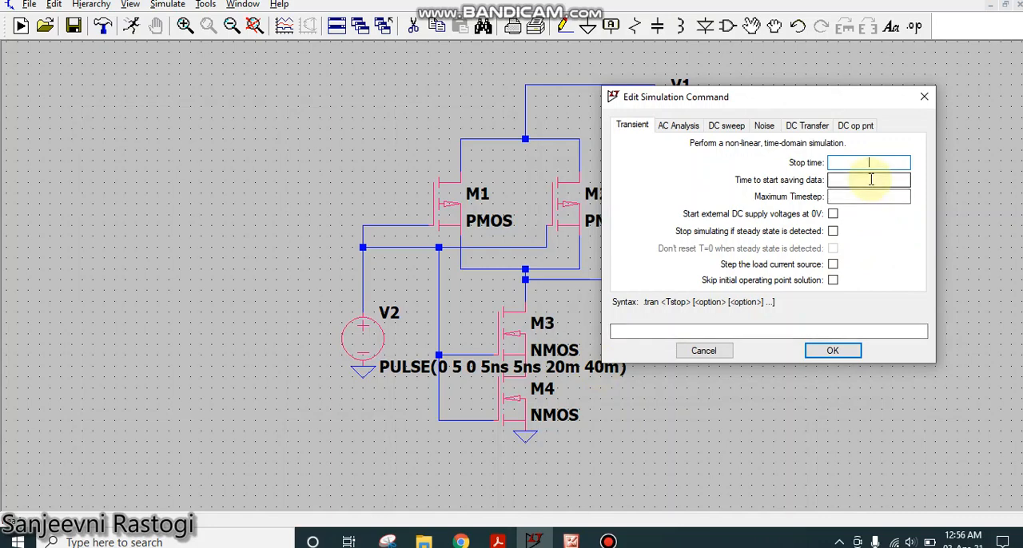
type("160")
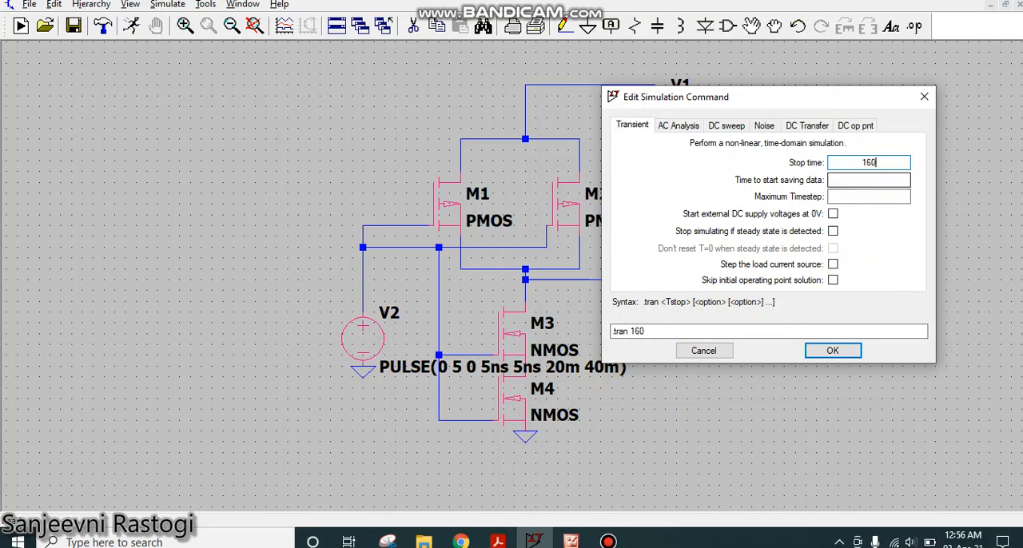
type("m")
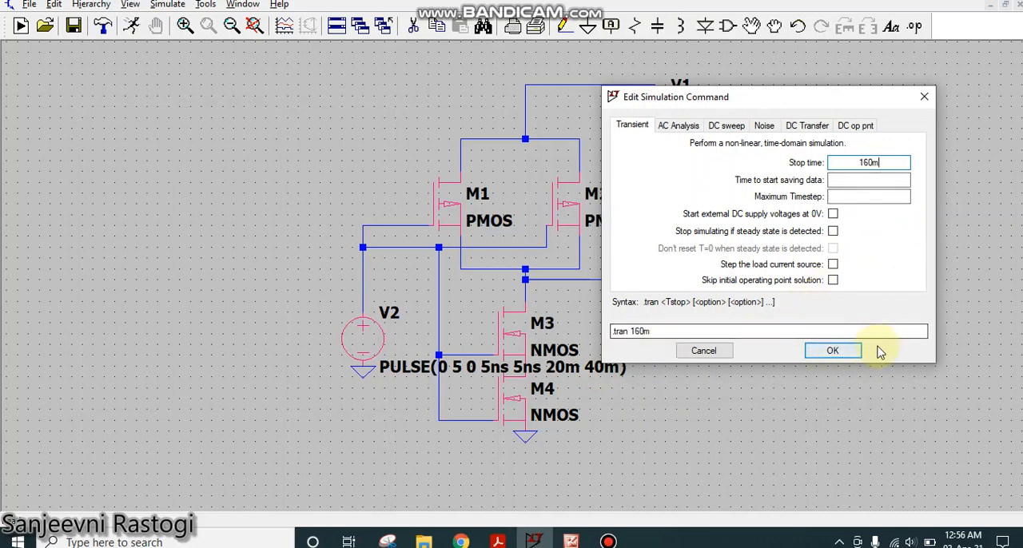
left_click(835, 349)
left_click(703, 340)
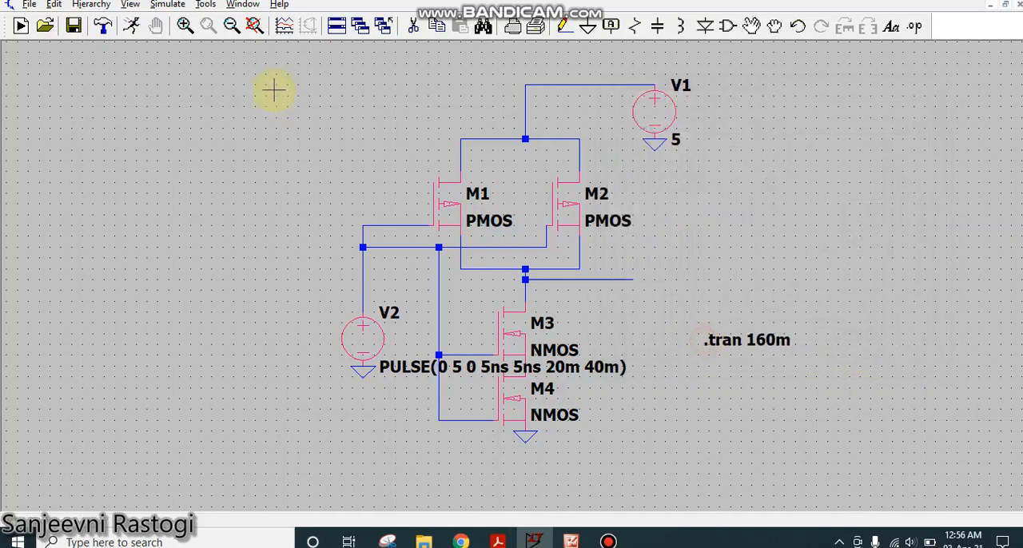
- Run the simulation and tile the schematic and waveform windows side by side
left_click(131, 34)
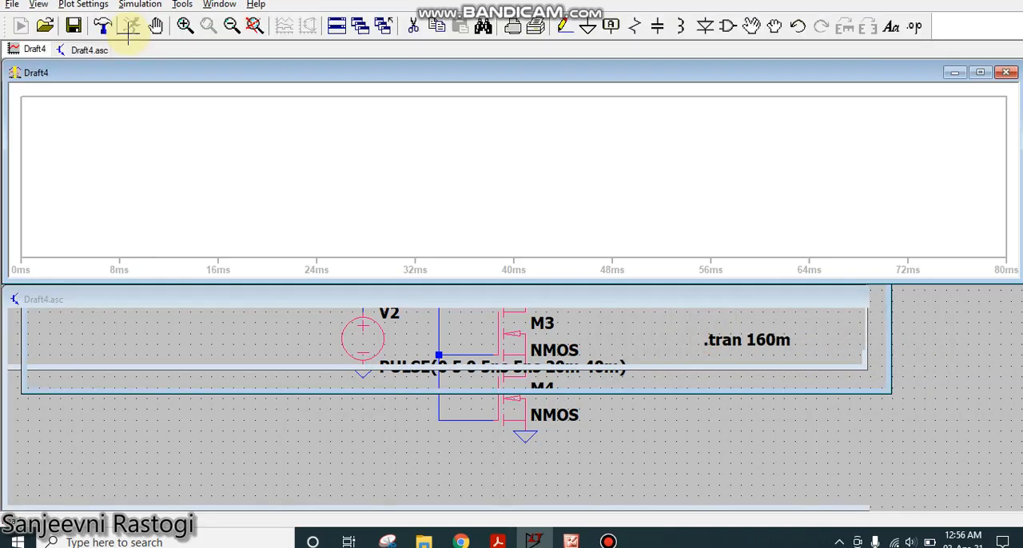
left_click(221, 6)
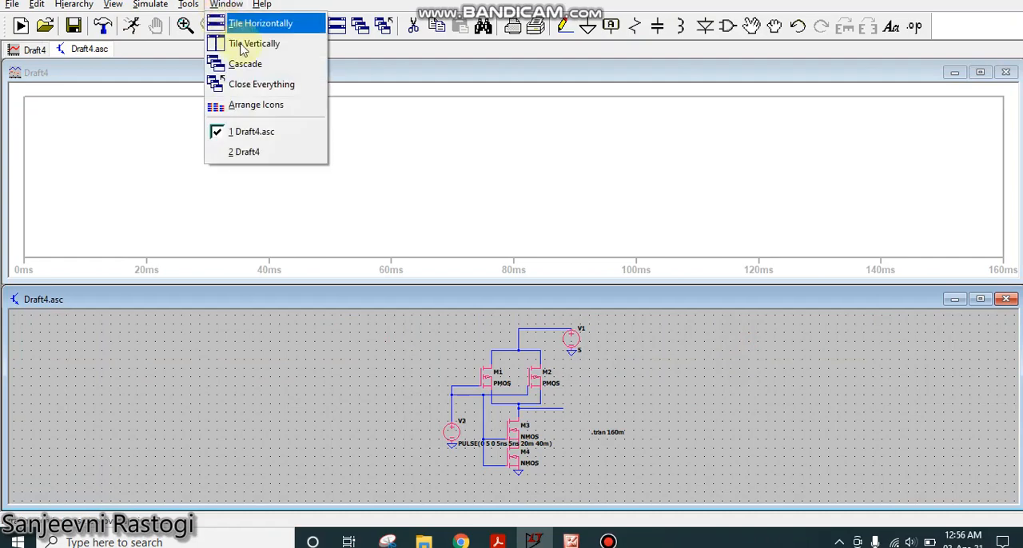
left_click(240, 43)
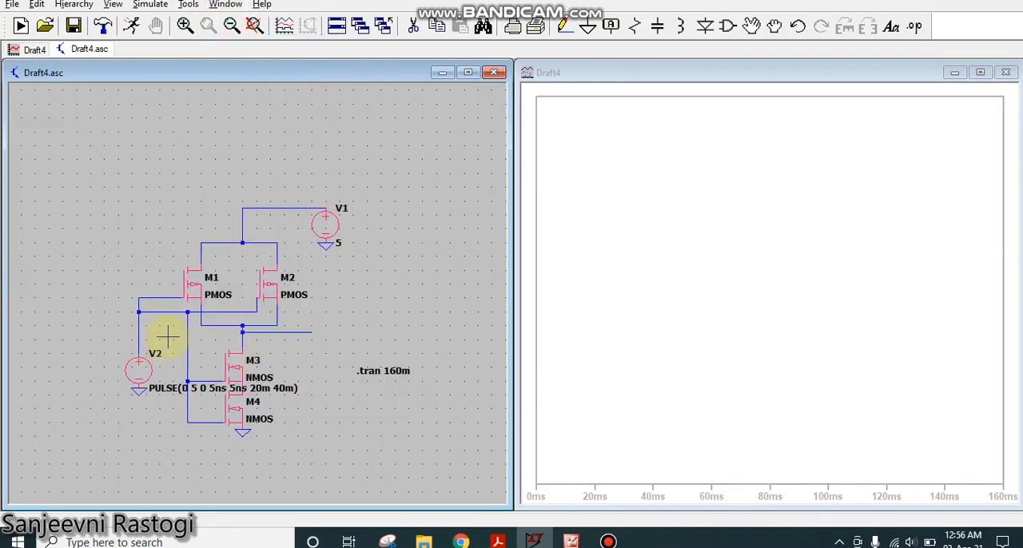
- Add a second plot pane and plot V2's input voltage in the upper pane and the output wire's voltage in the lower one
right_click(621, 272)
left_click(676, 102)
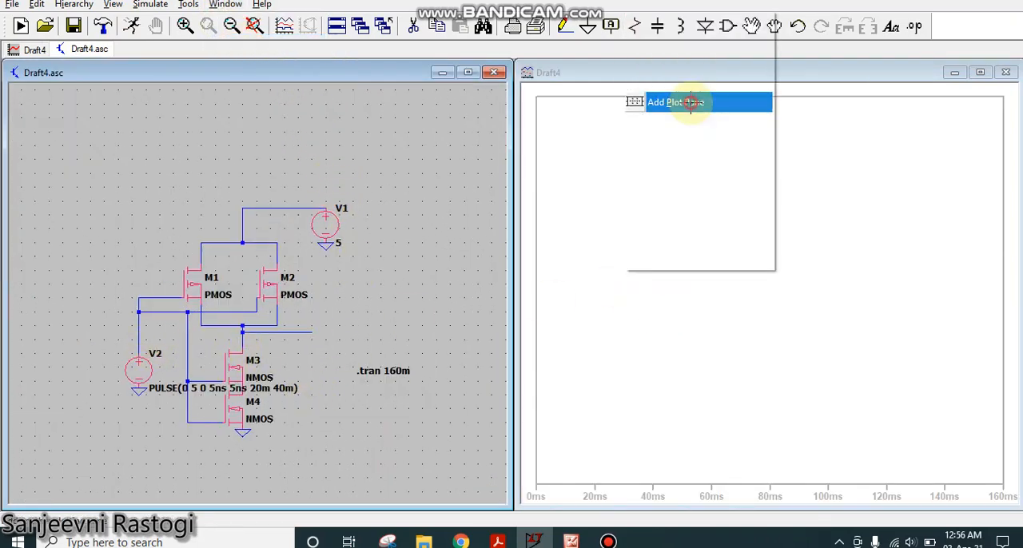
left_click(137, 336)
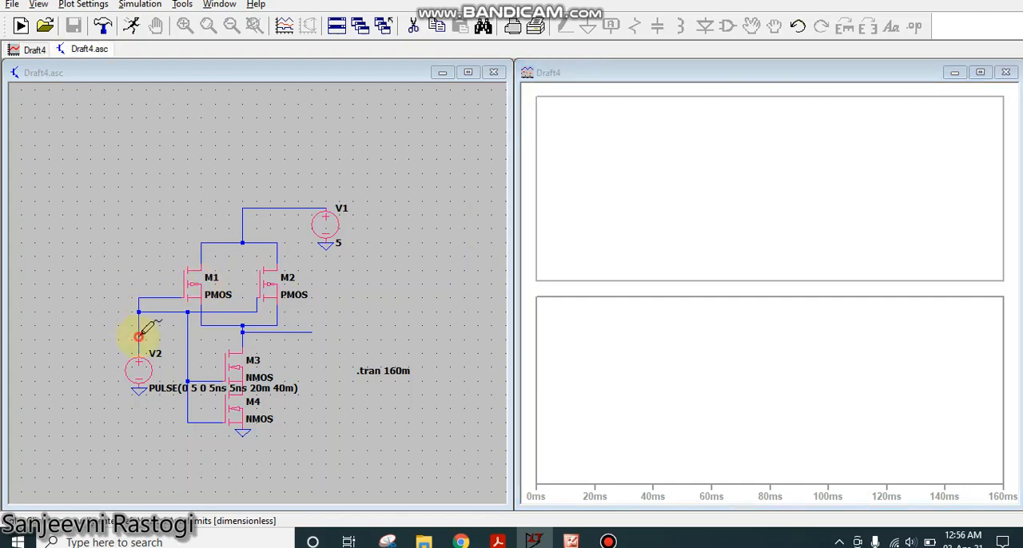
left_click(680, 322)
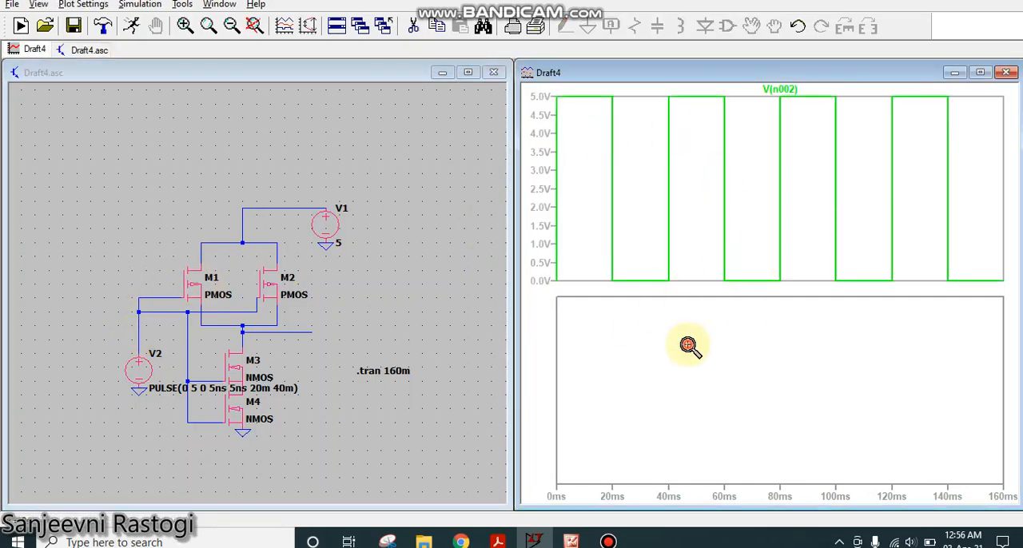
left_click(296, 334)
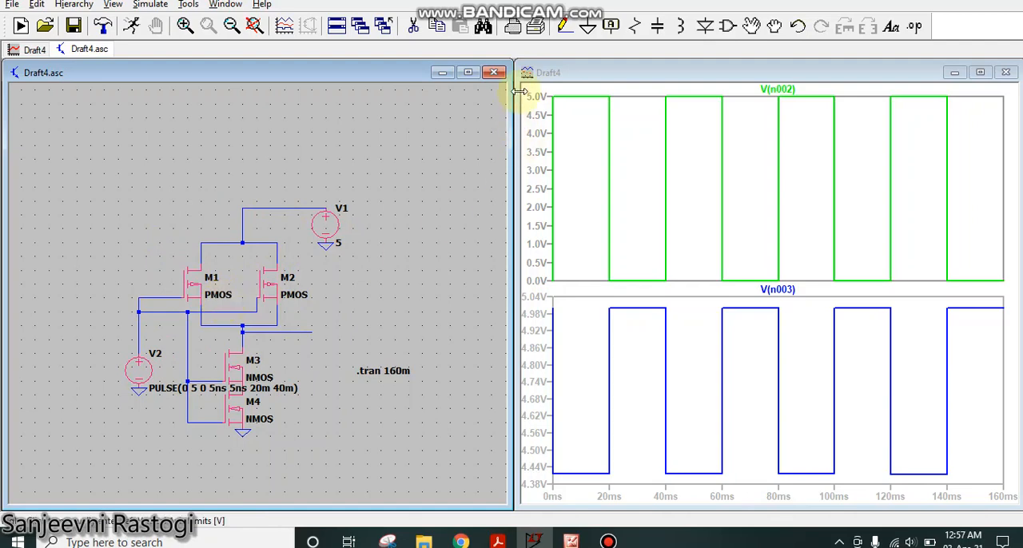
- Close the waveform window and delete the whole circuit, including the simulation directive, from the maximized schematic
left_click(1007, 78)
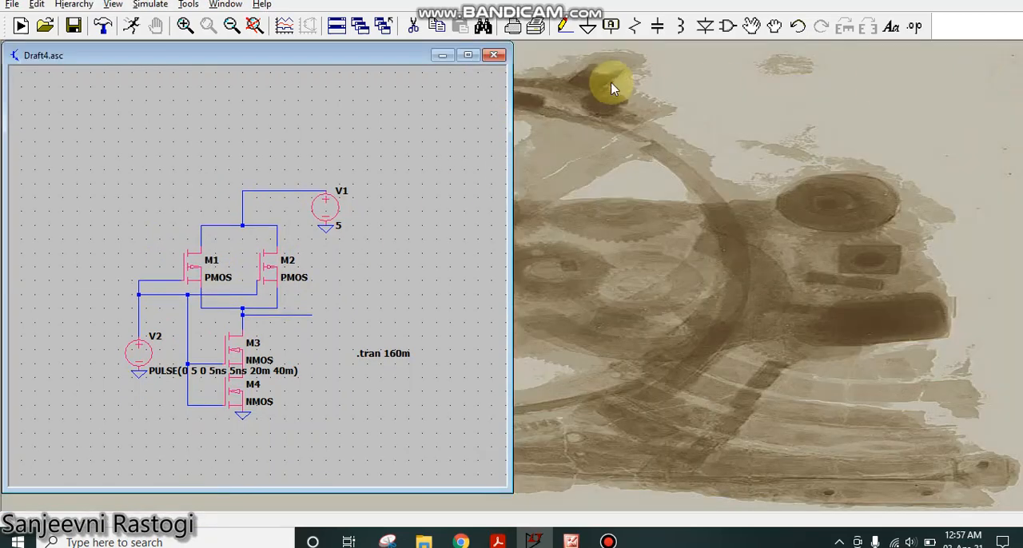
left_click(472, 55)
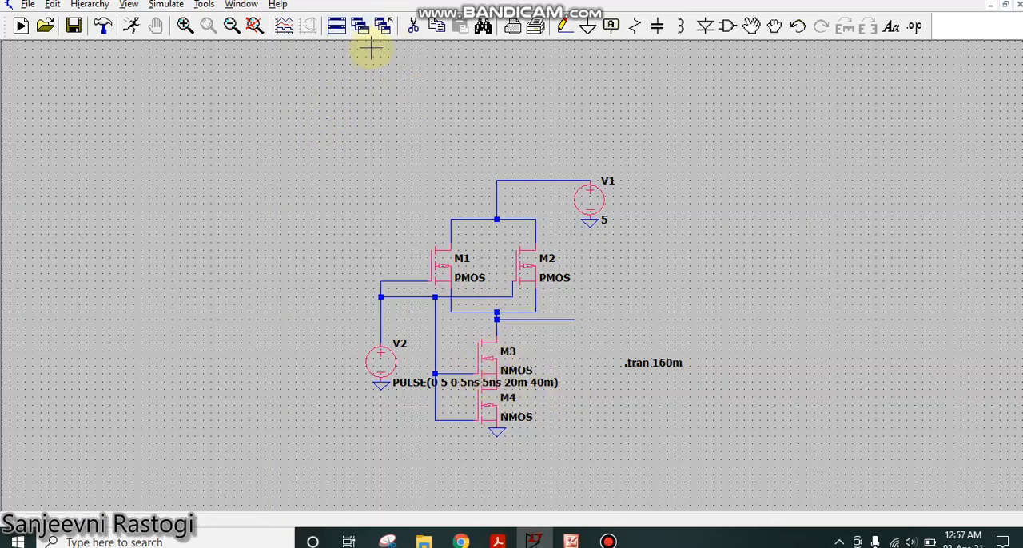
left_click(414, 26)
left_click_drag(331, 103, 703, 456)
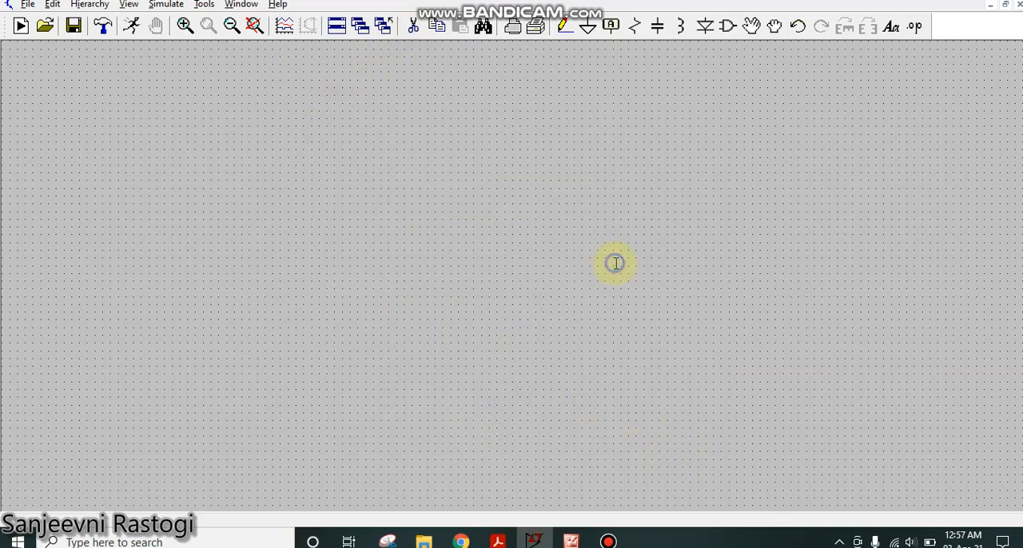
- Place two PMOS transistors stacked in series, with the second directly below the first
left_click(729, 27)
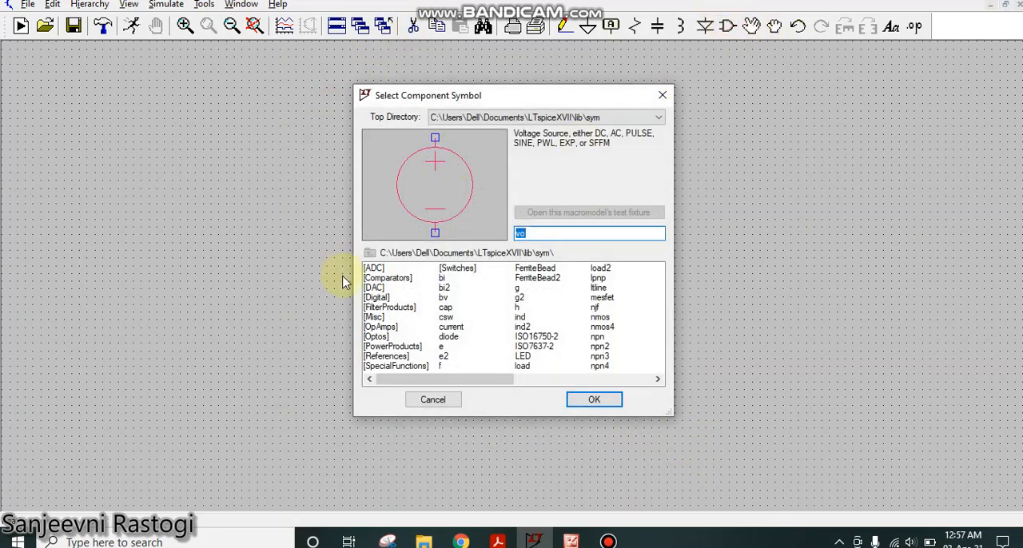
type("p")
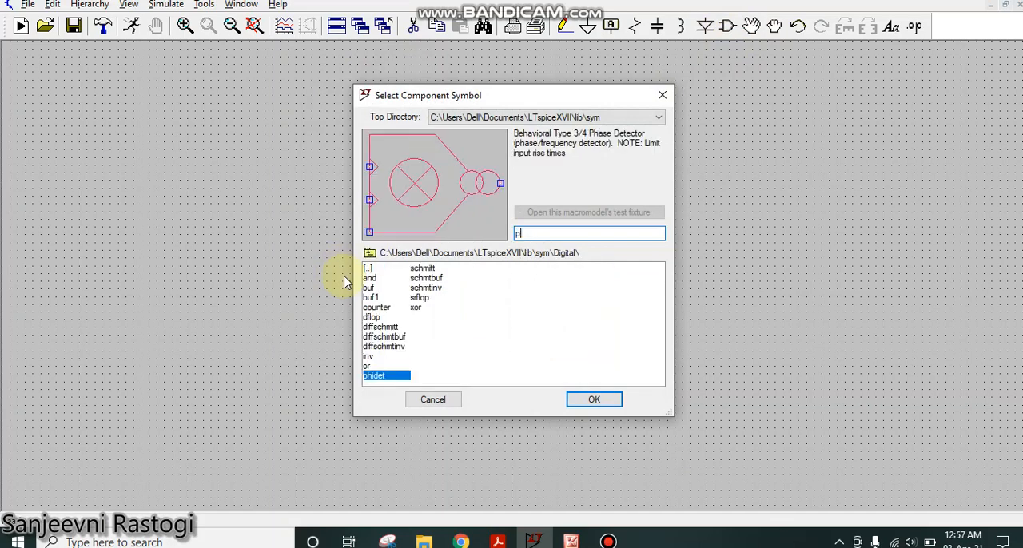
type("mos")
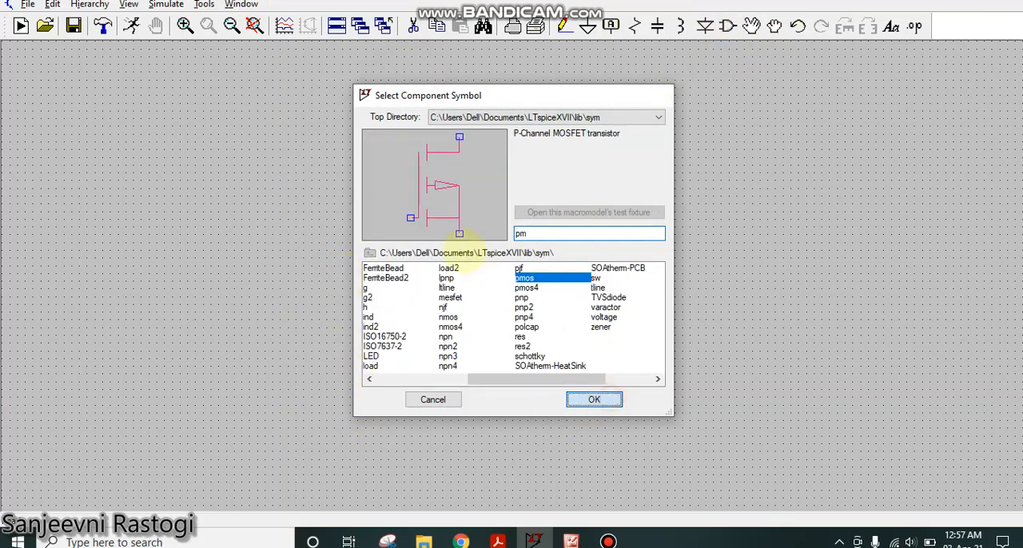
left_click(599, 400)
left_click(433, 216)
left_click(433, 263)
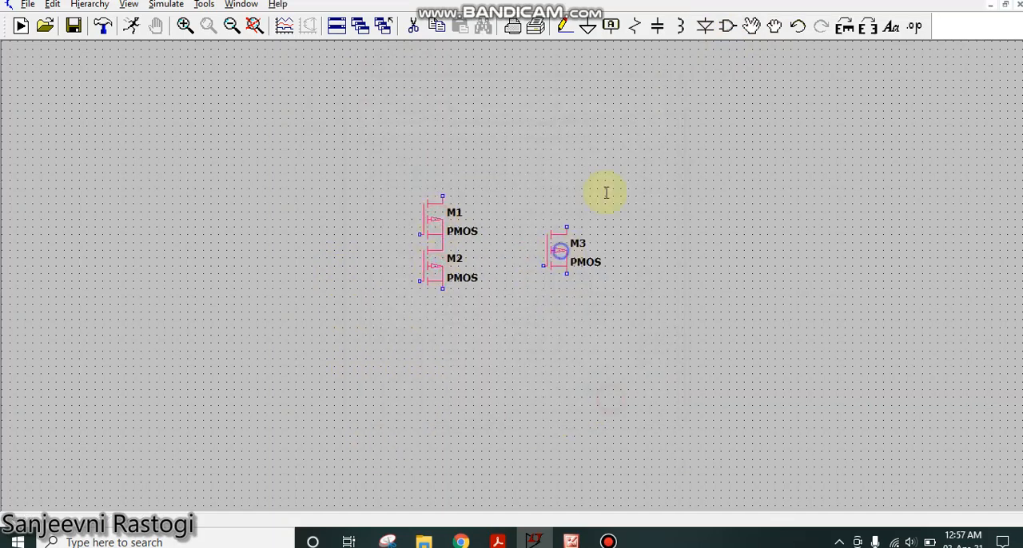
key("Escape")
- Place two NMOS transistors side by side below the PMOS pair, one on each side of it
left_click(729, 26)
type("nm")
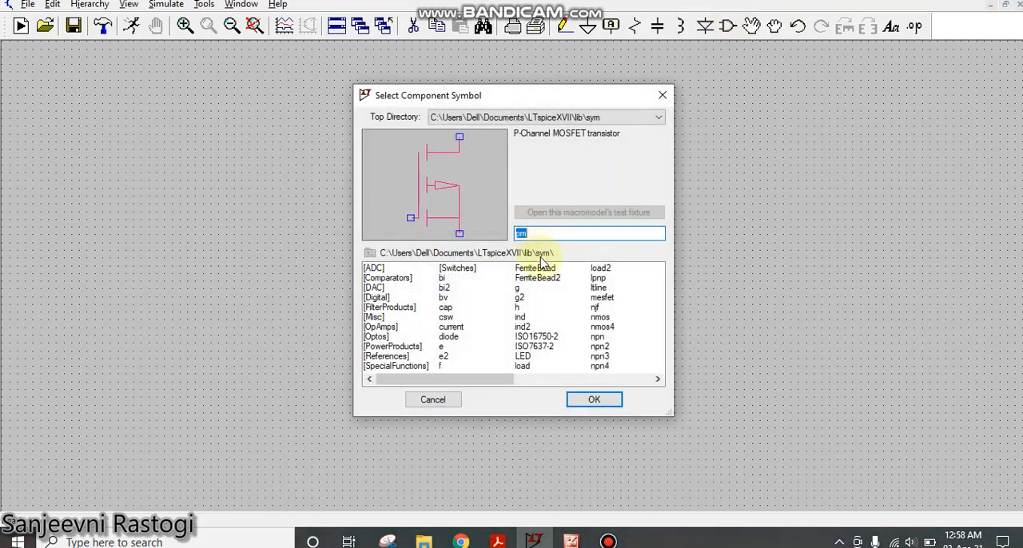
left_click(592, 401)
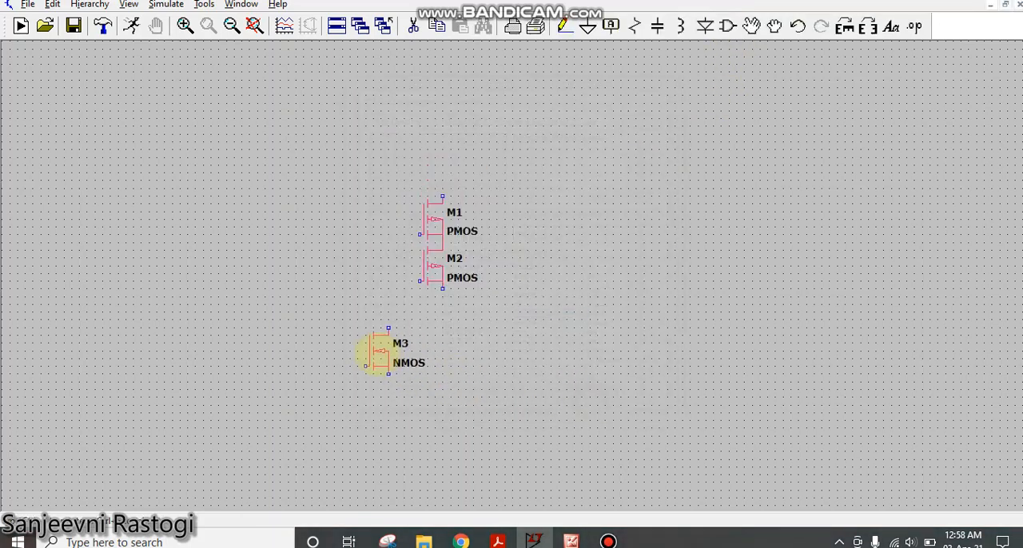
left_click(364, 355)
left_click(491, 354)
right_click(621, 354)
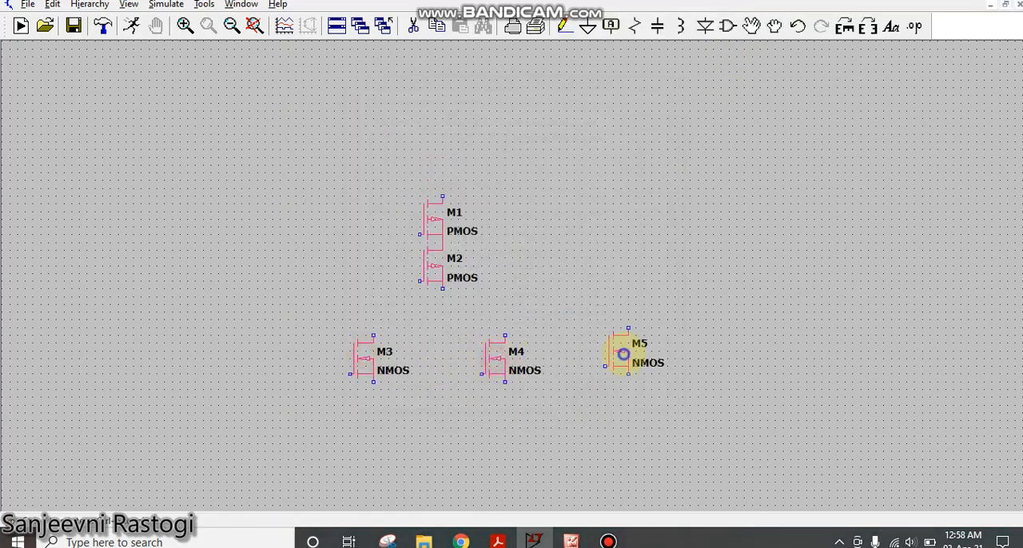
scroll(648, 370, "up", 1)
left_click_drag(643, 373, 759, 396)
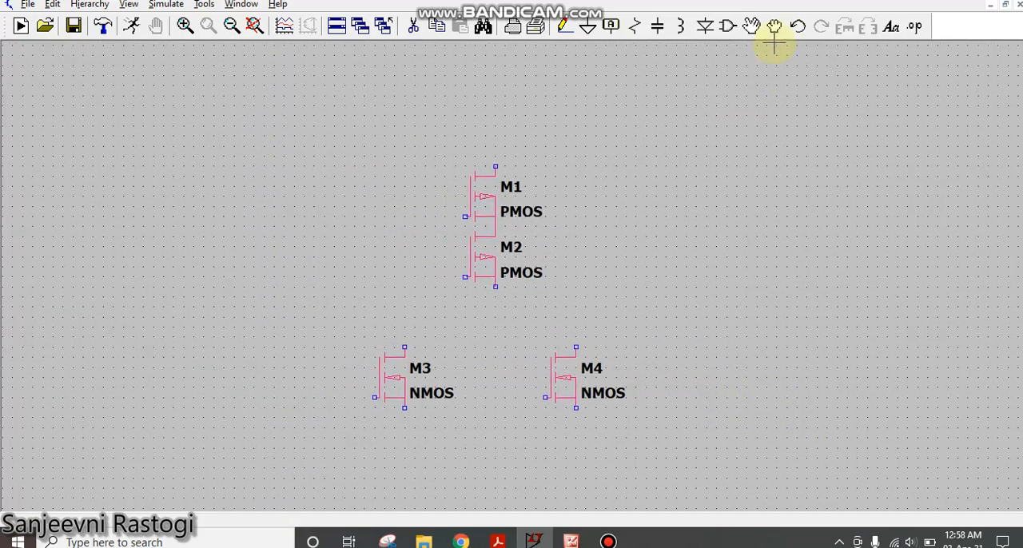
- Place two voltage sources, V1 to the upper right of the PMOS pair and V2 to its left
left_click(726, 27)
type("v")
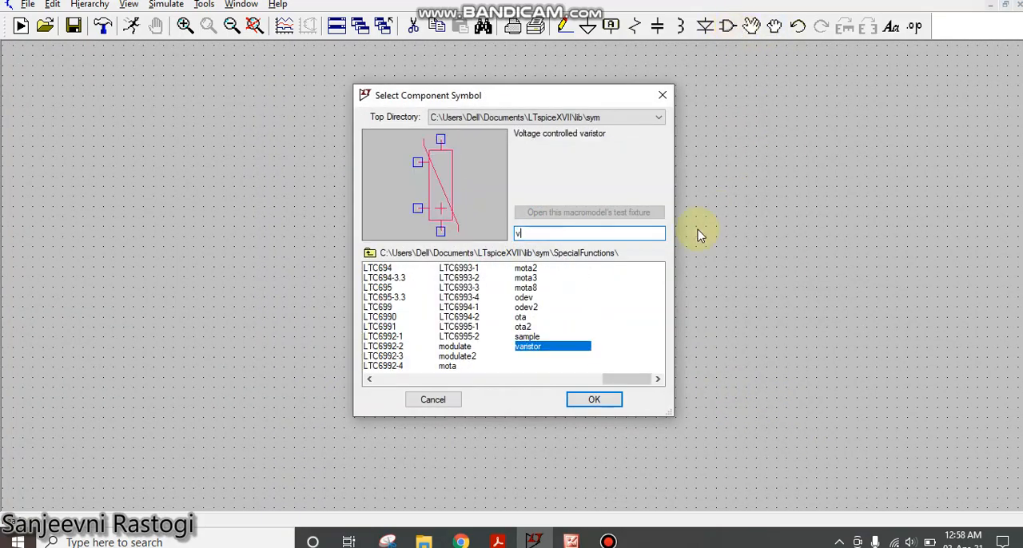
type("o")
left_click(608, 401)
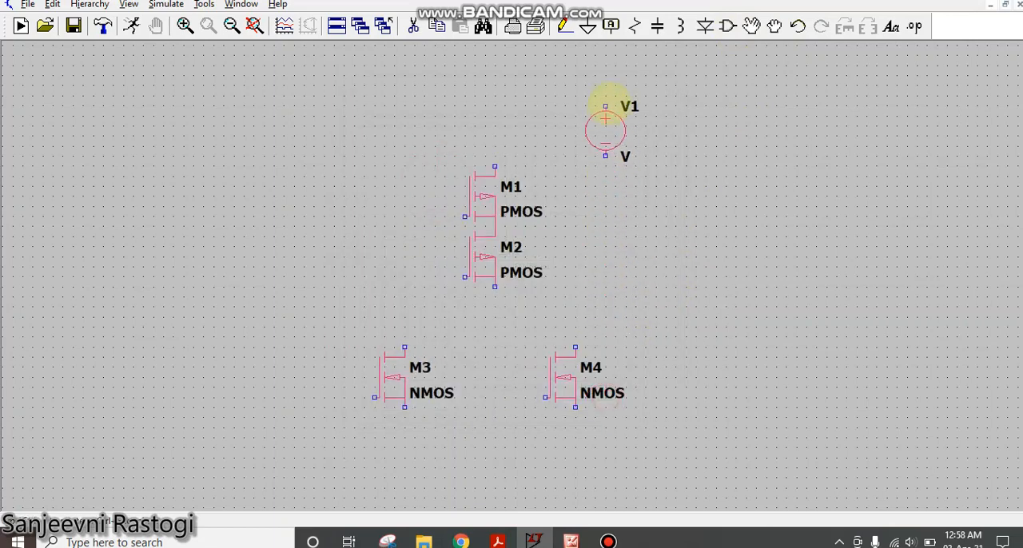
left_click(609, 103)
left_click(305, 275)
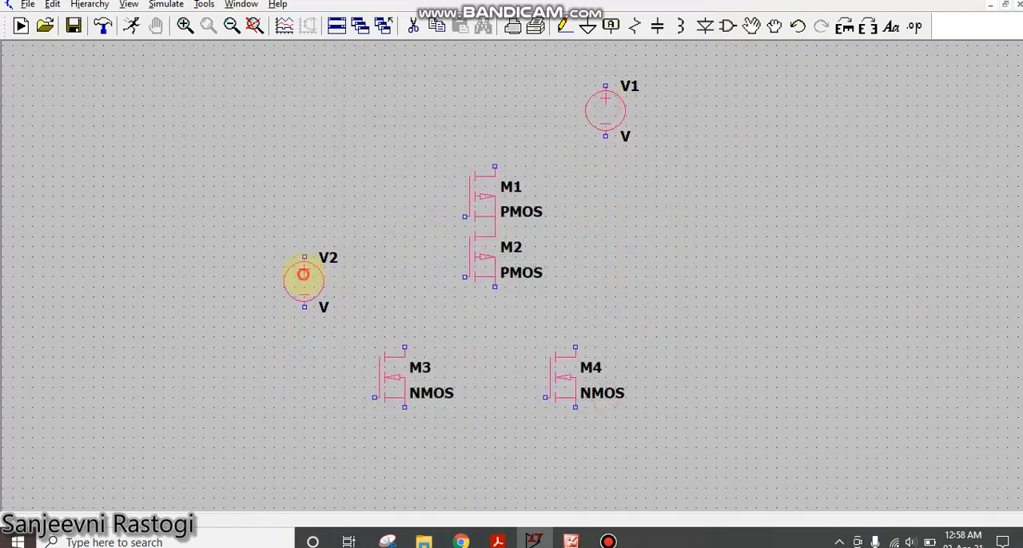
- Wire the top terminal of M1 to the positive terminal of V1
left_click(563, 26)
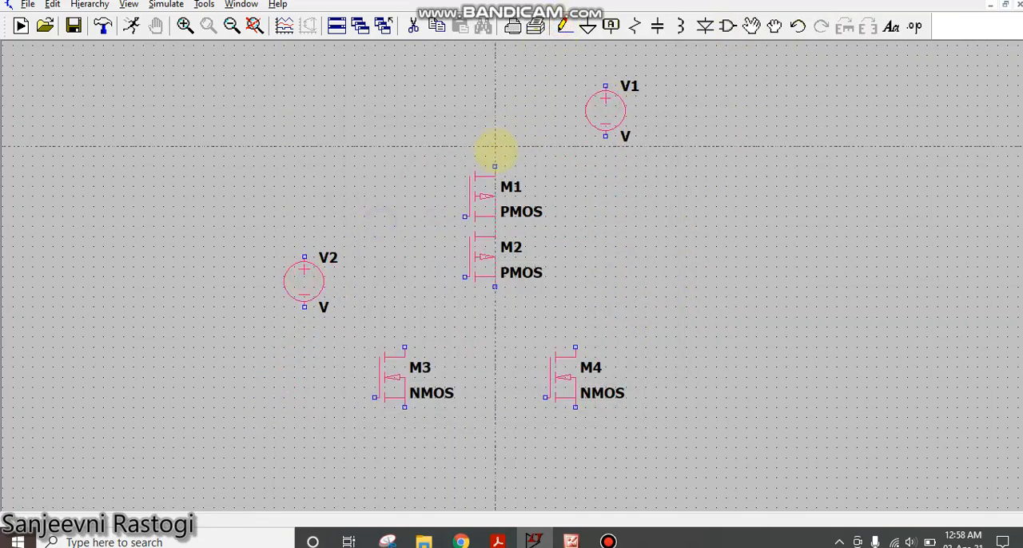
left_click(494, 168)
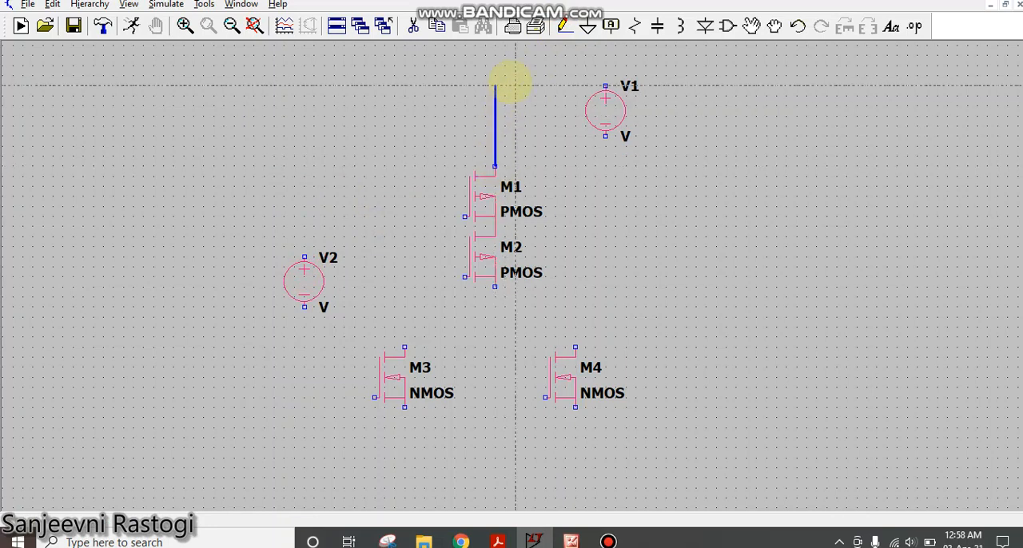
left_click(605, 85)
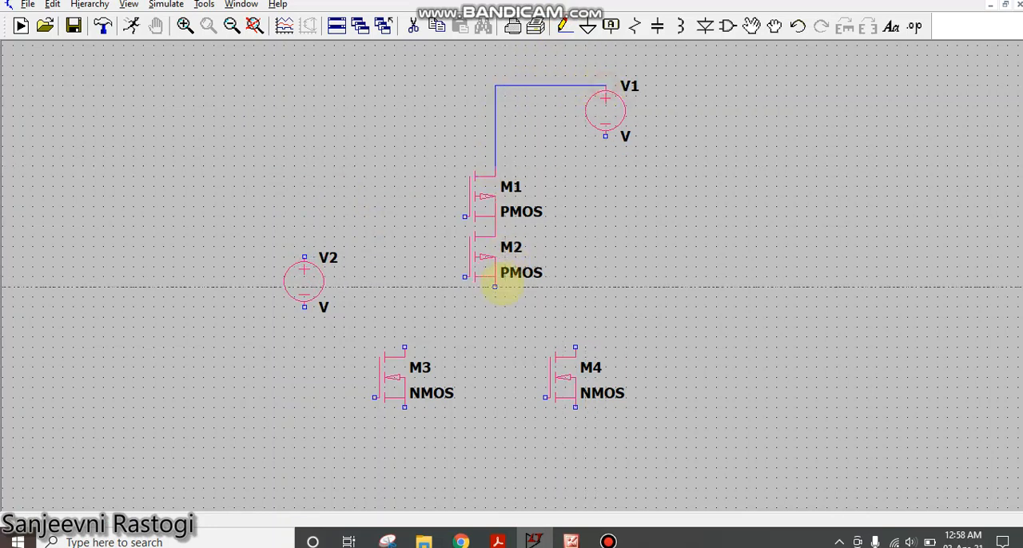
- Wire the bottom terminal of M2 down to a branch joining the top terminals of M3 and M4
left_click(495, 286)
left_click(495, 326)
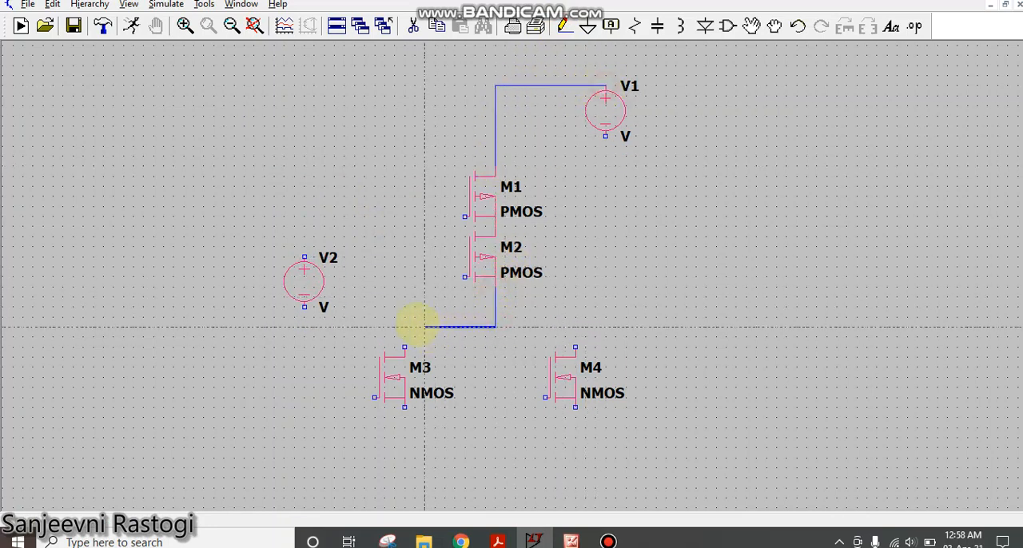
left_click(406, 327)
left_click(406, 347)
left_click(494, 329)
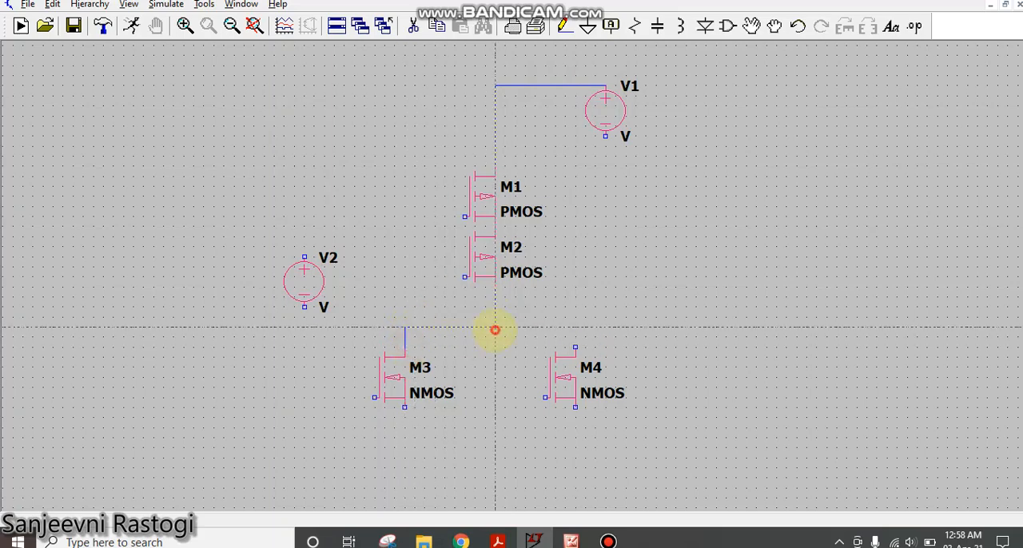
left_click(574, 326)
left_click(574, 346)
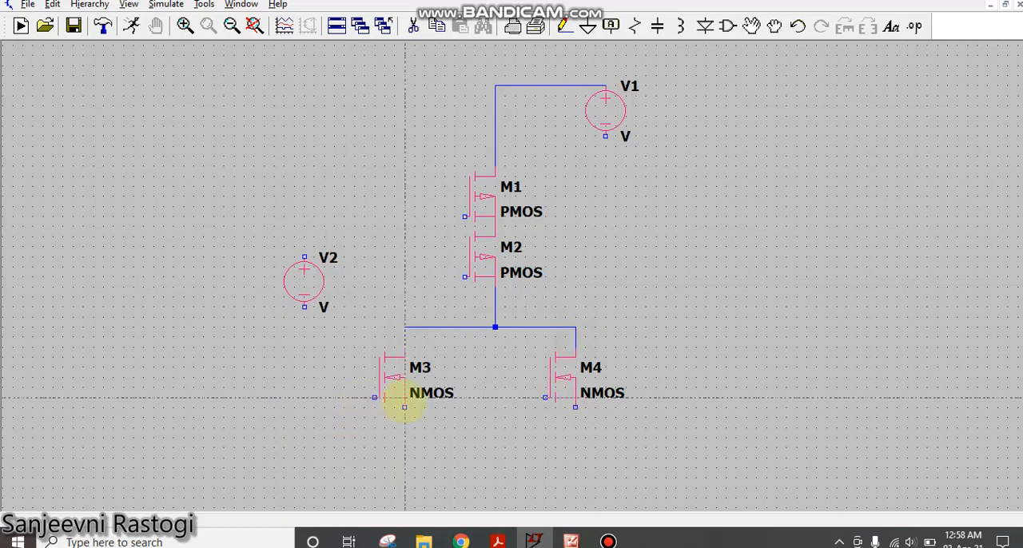
- Join the bottom terminals of M3 and M4 with a wire and draw a short stub down from its middle
left_click(404, 408)
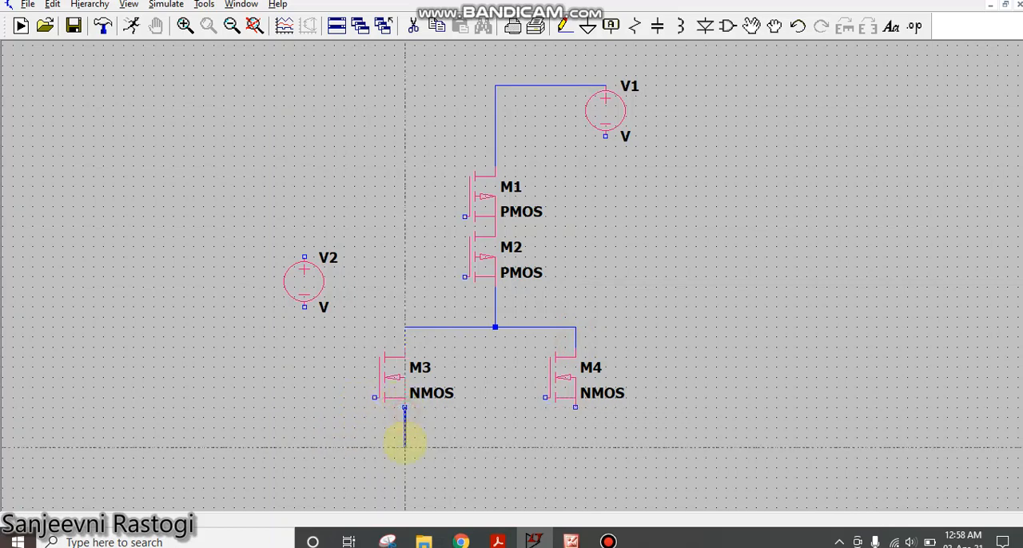
left_click(576, 446)
left_click(576, 408)
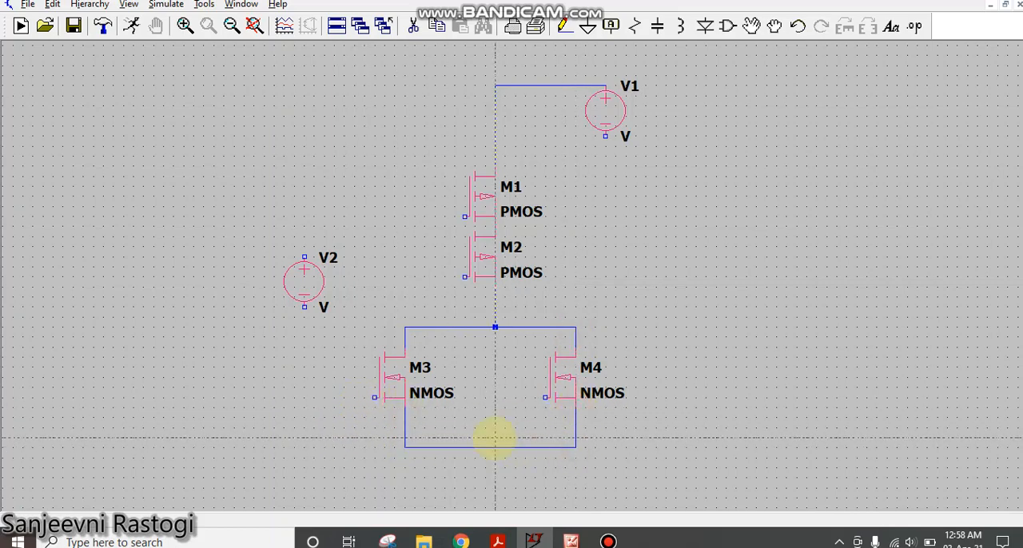
left_click(495, 447)
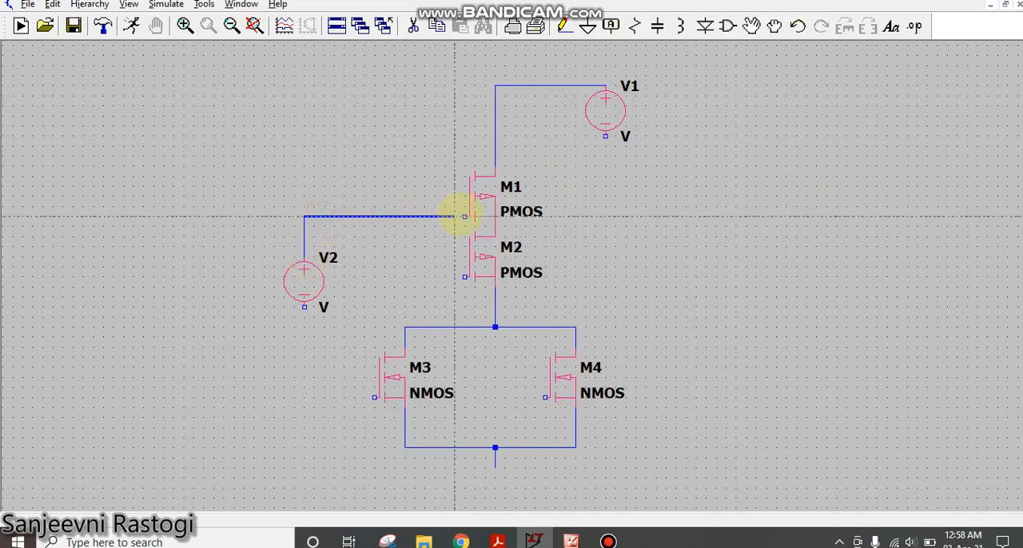
- Wire V2's positive terminal to M1's gate and branch that line to the gates of M2 and M4
left_click(464, 216)
left_click(444, 216)
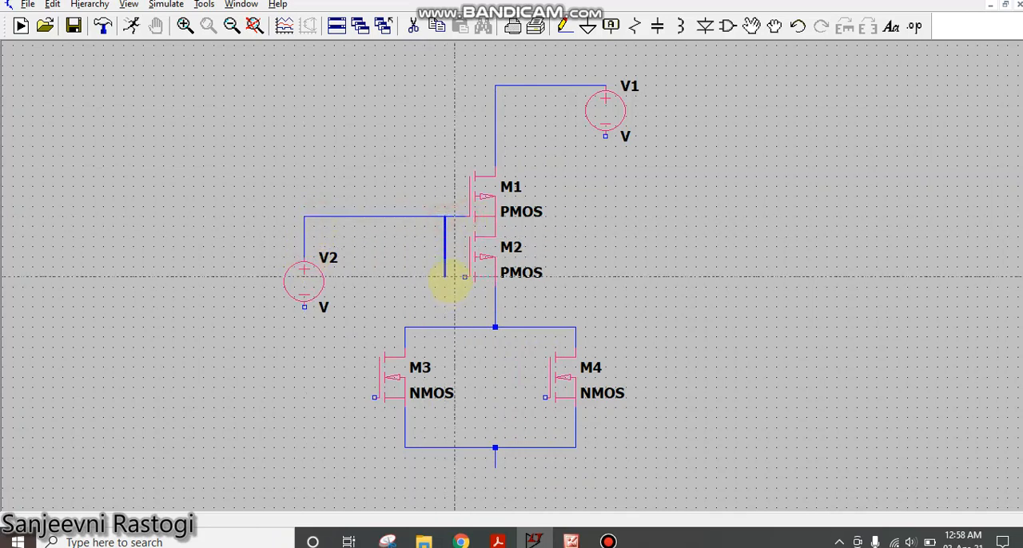
left_click(456, 277)
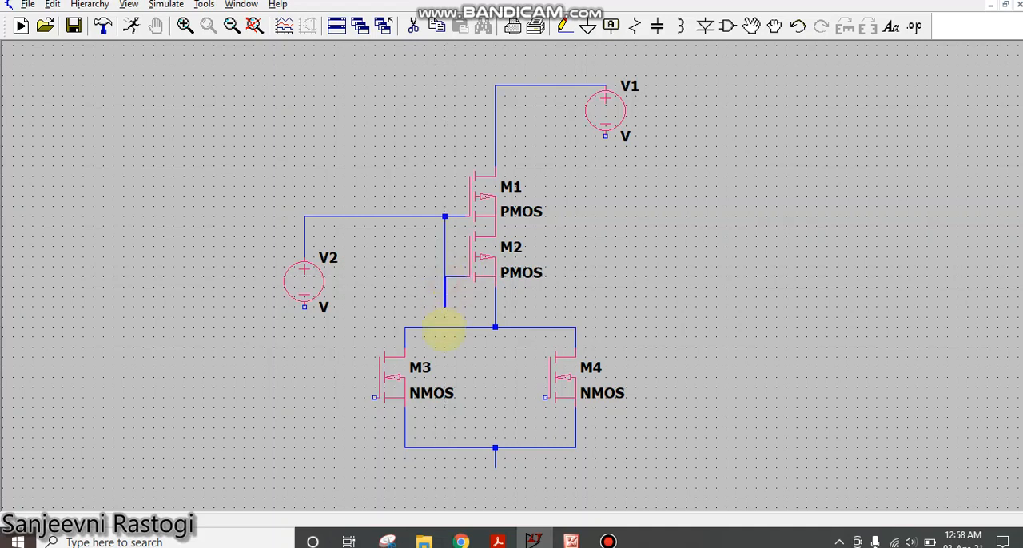
left_click(445, 377)
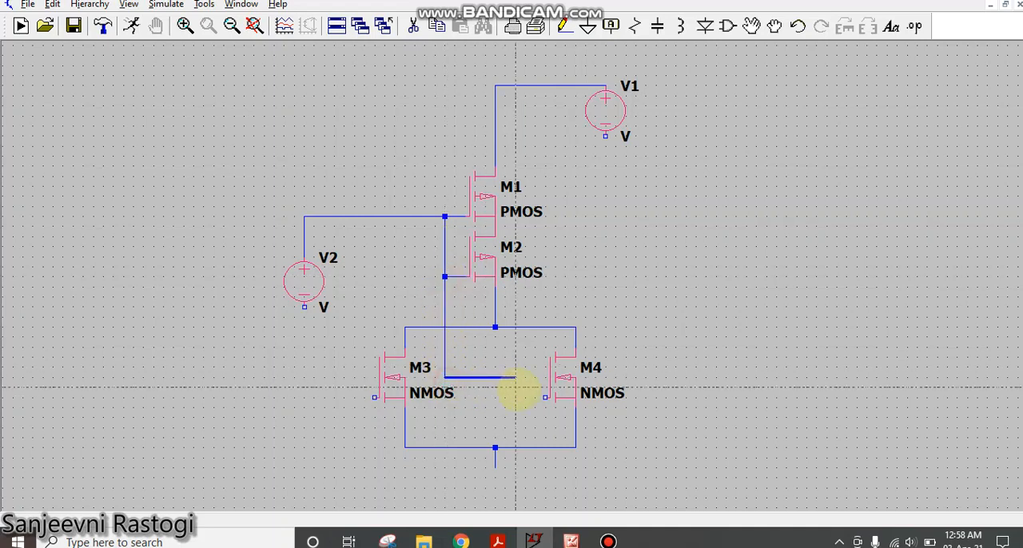
left_click(515, 397)
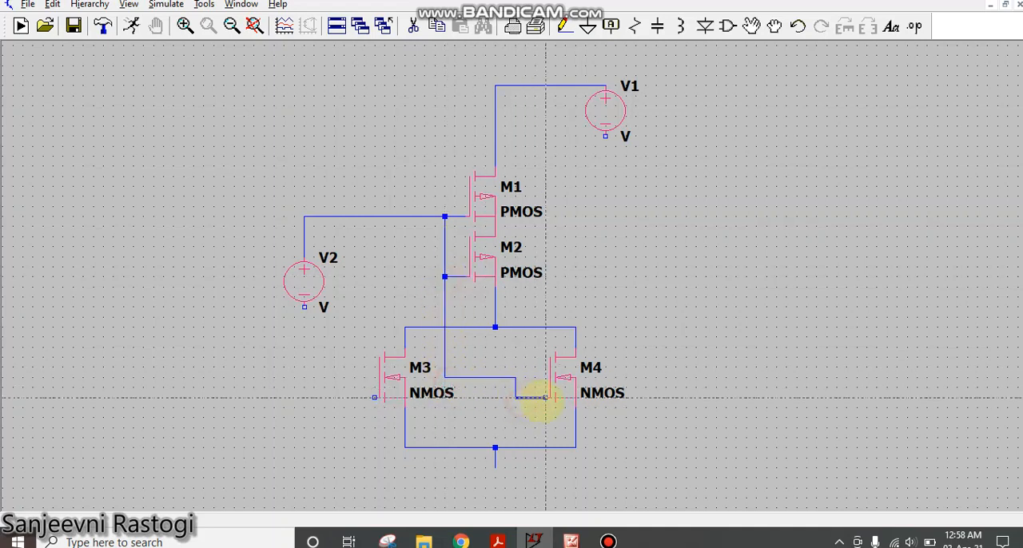
left_click(545, 402)
- Wire M3's gate up and across to the shared gate line, and draw a horizontal output wire from the node below M2
left_click(455, 306)
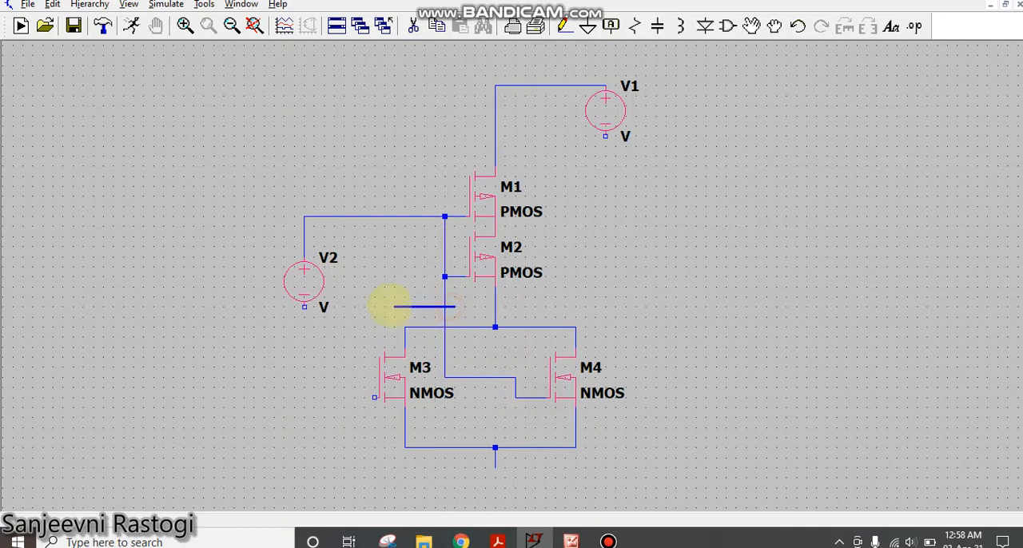
left_click(354, 397)
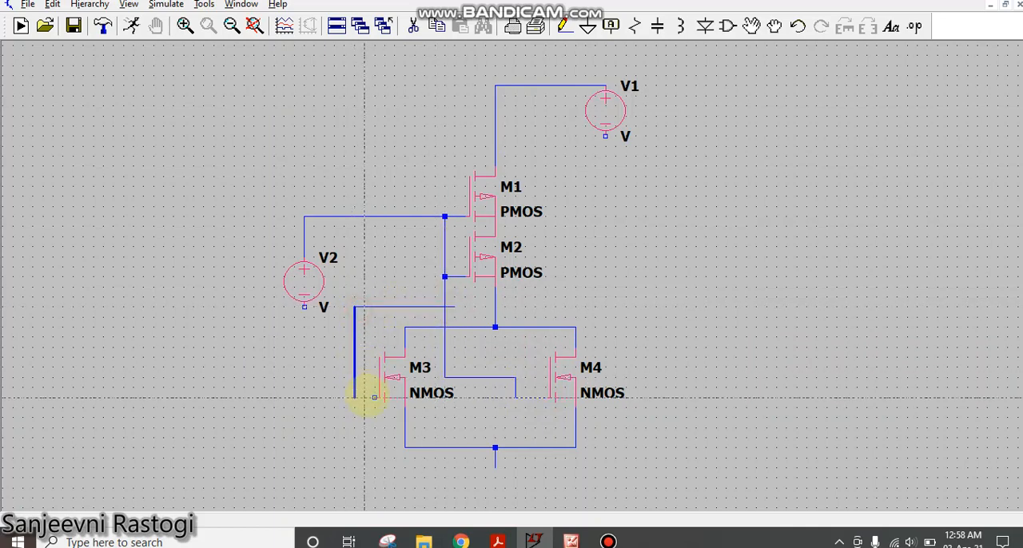
left_click(374, 397)
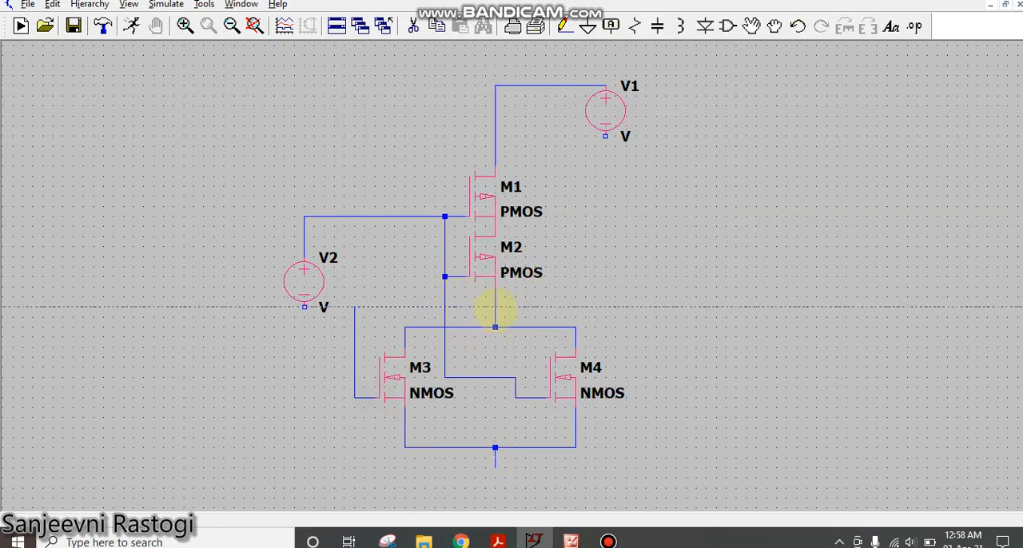
left_click(495, 307)
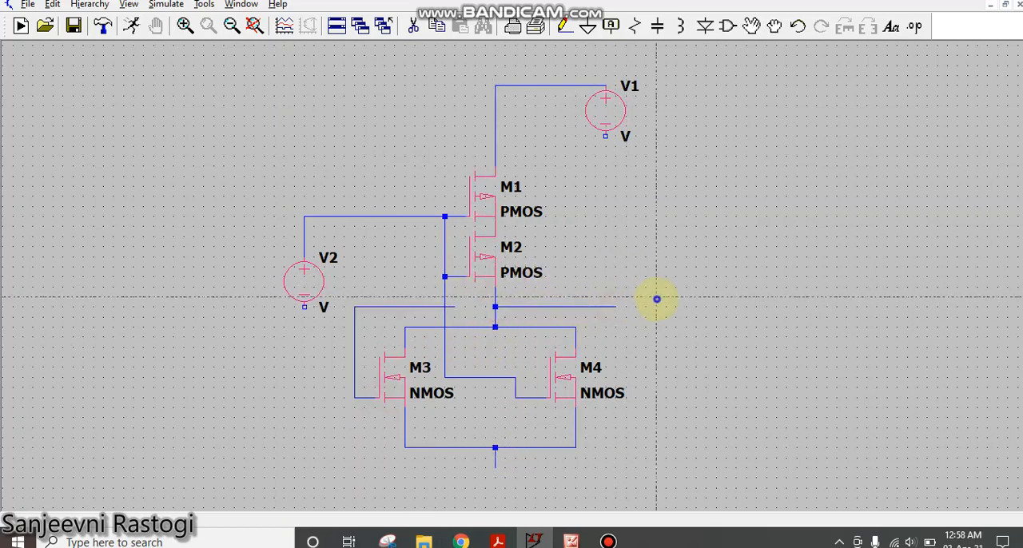
right_click(682, 230)
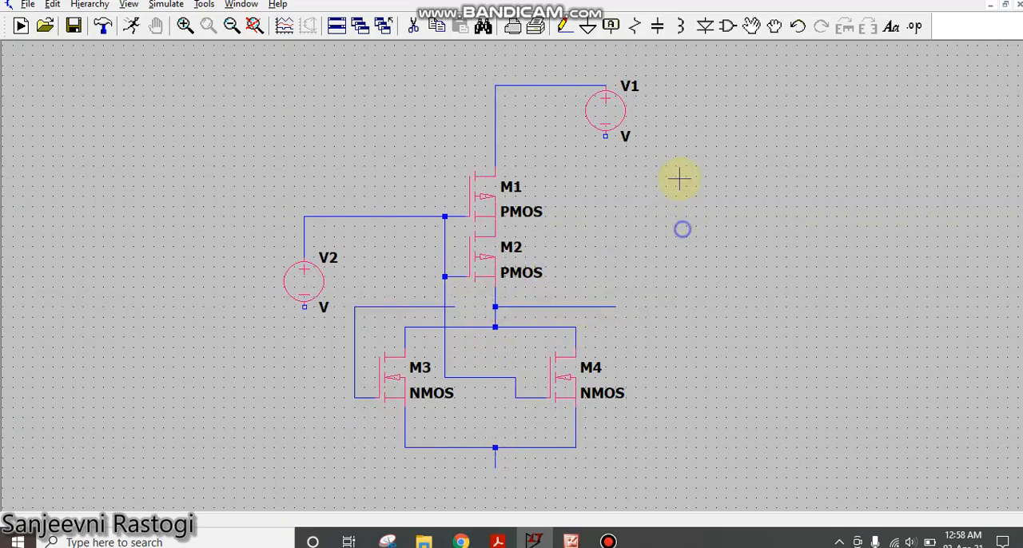
- Delete the overshooting horizontal segment of M3's gate wire and redraw it to end on the shared gate line
left_click(415, 26)
left_click(434, 305)
left_click(604, 253)
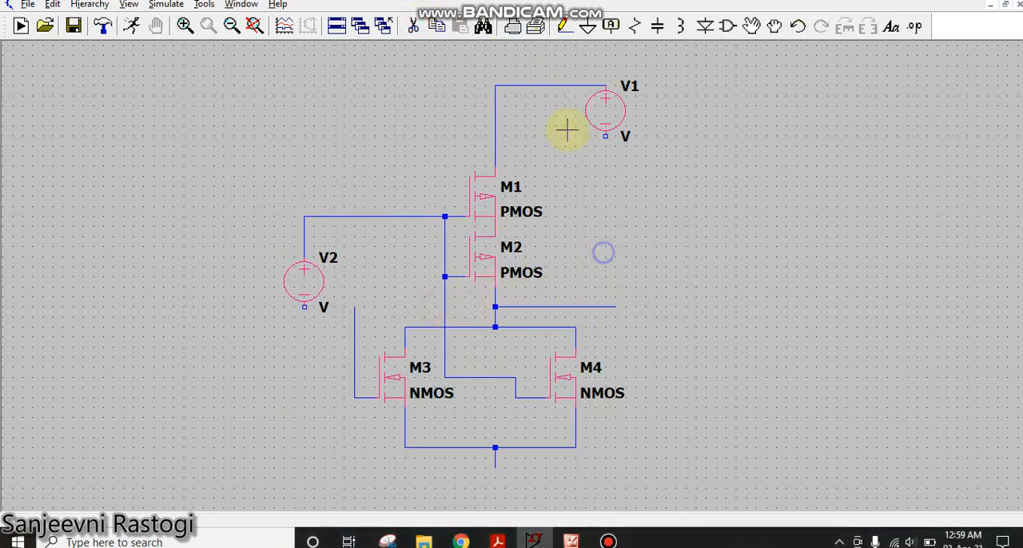
left_click(563, 26)
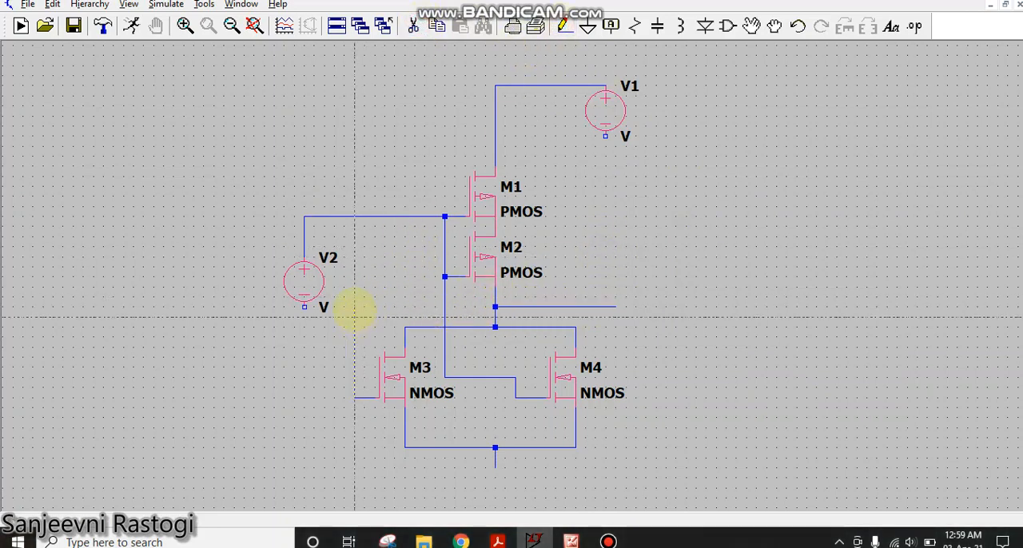
left_click(445, 306)
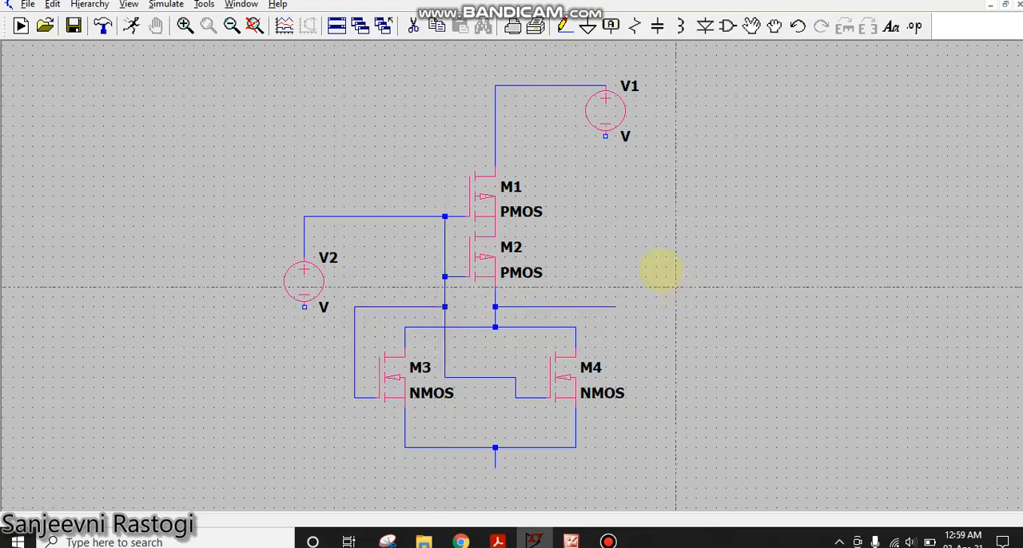
right_click(657, 270)
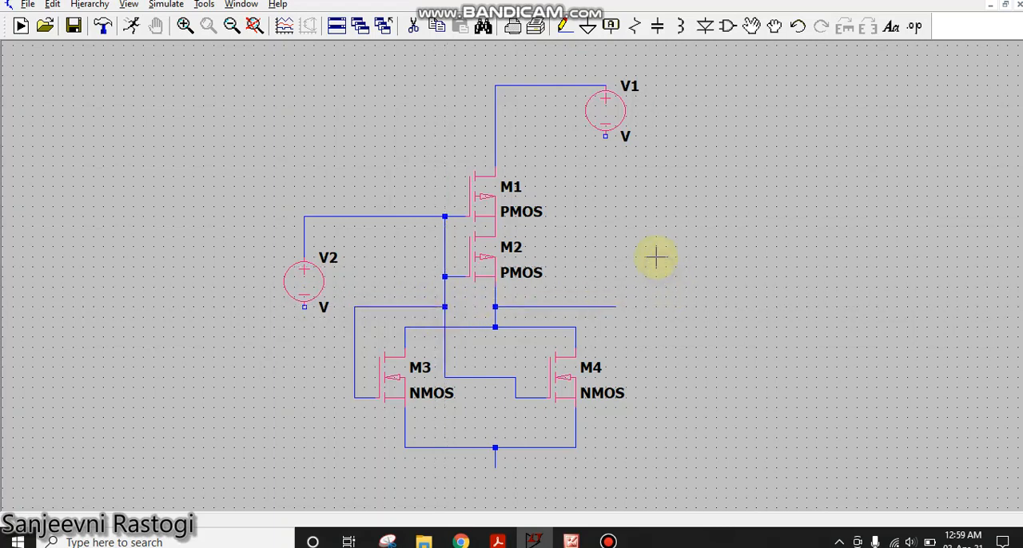
- Set V1's DC value to 5 V
right_click(613, 118)
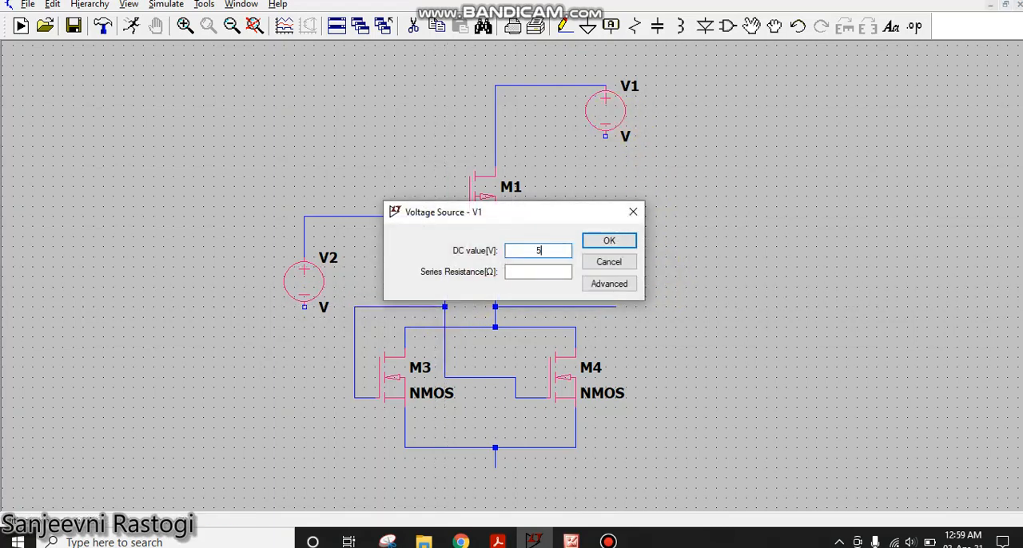
left_click(609, 240)
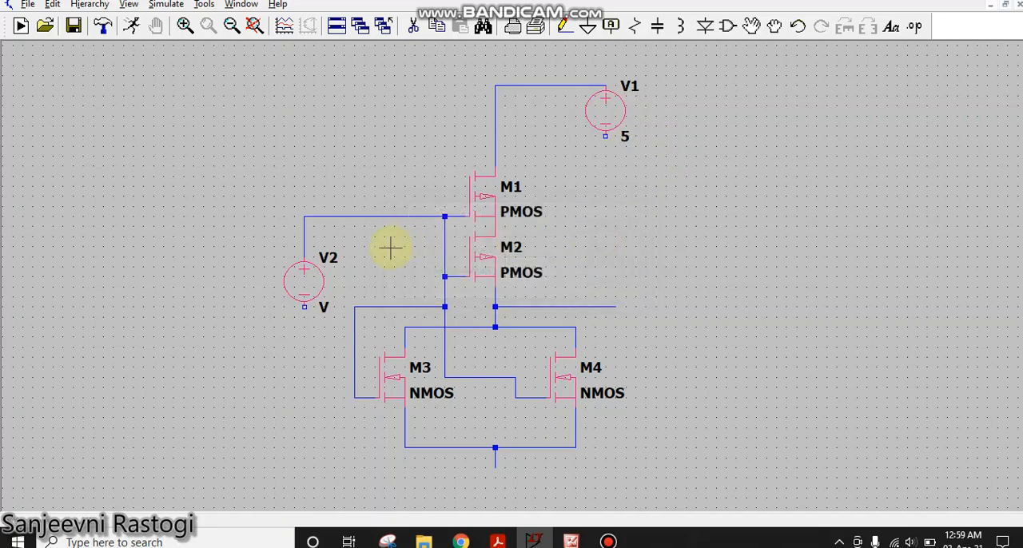
- Define V2 as a pulse source with Vinitial 0, Von 5, Tdelay 0, Trise 5n, Tfall 5n, Ton 20m and Tperiod 40m
right_click(304, 282)
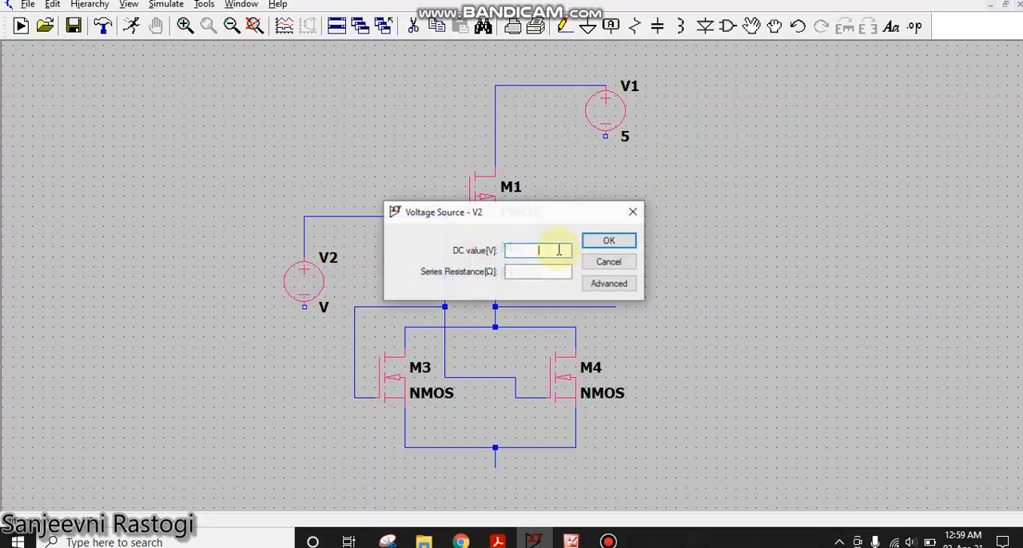
left_click(628, 287)
left_click(391, 133)
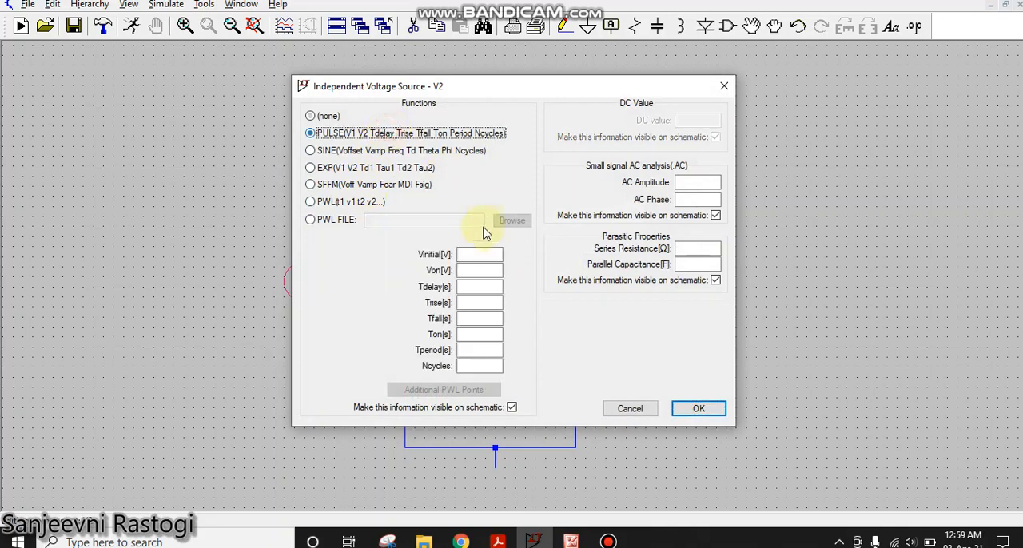
left_click(489, 252)
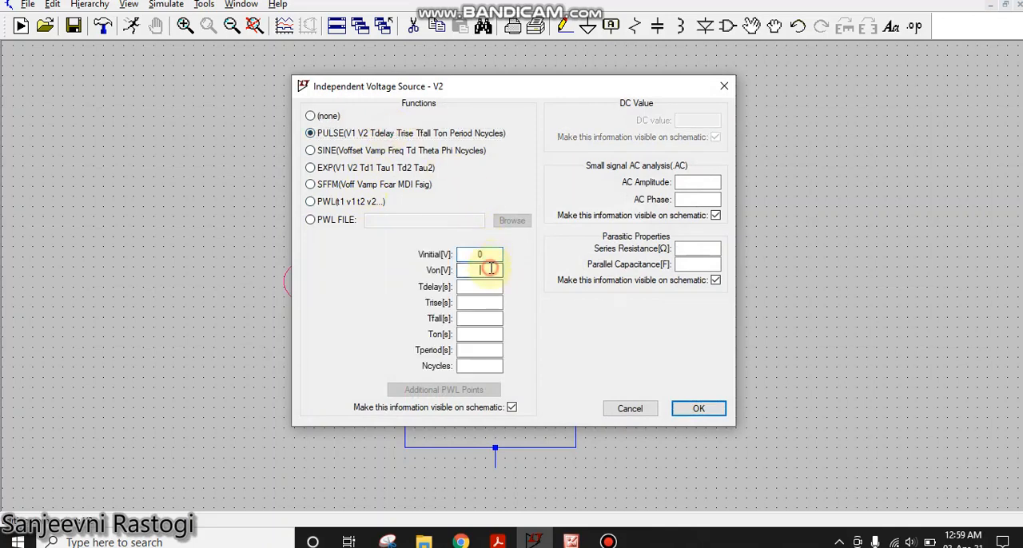
left_click(488, 289)
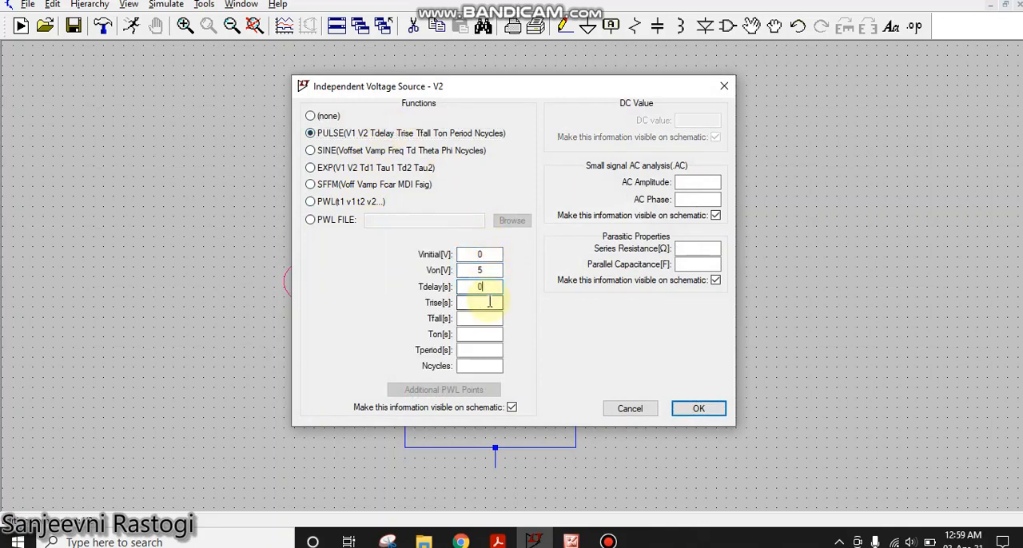
type("5n")
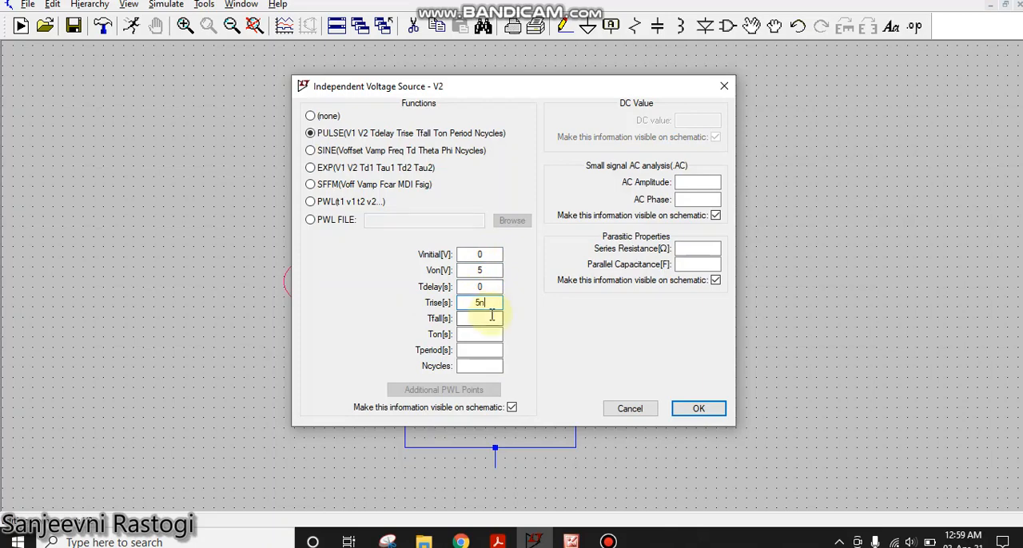
type("5n")
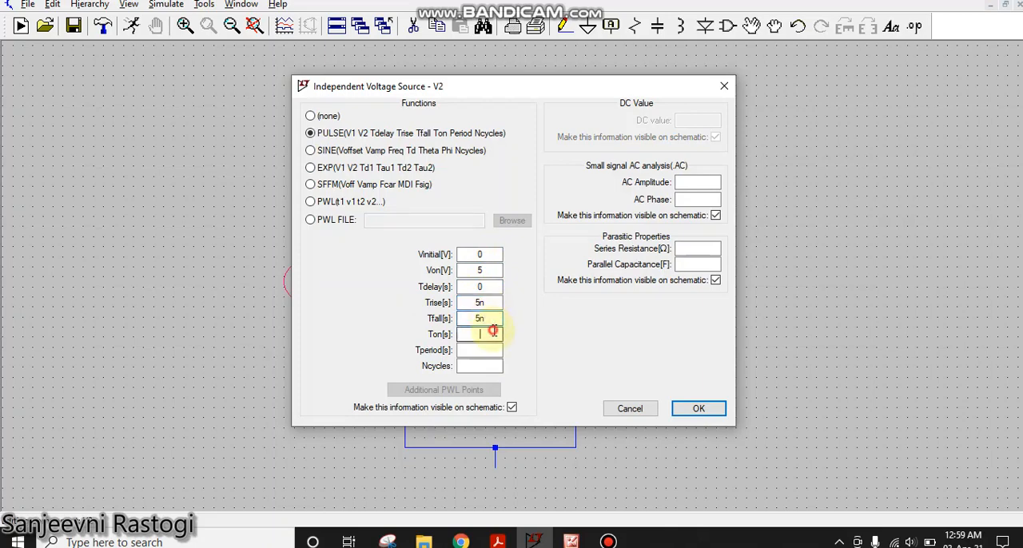
left_click(492, 333)
type("240m")
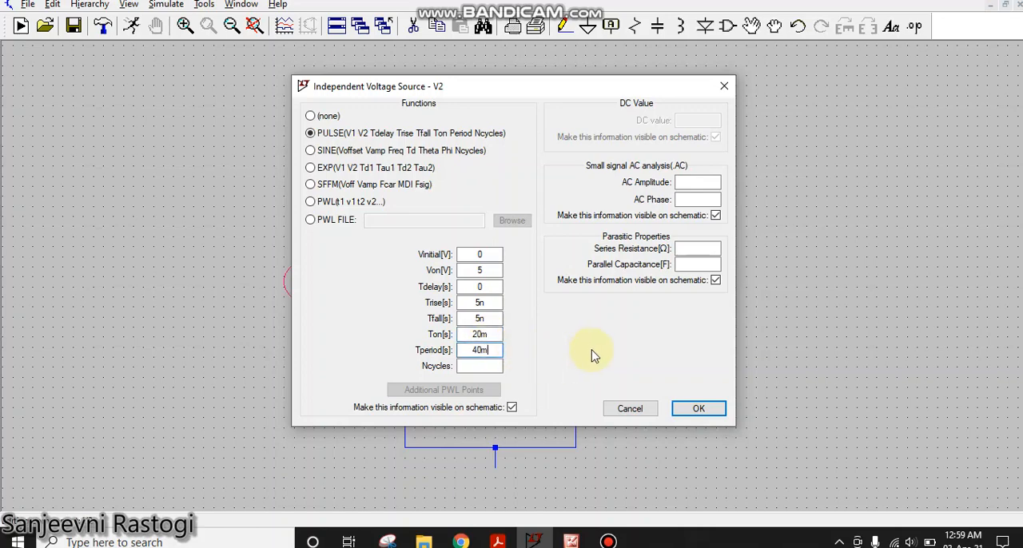
left_click(691, 409)
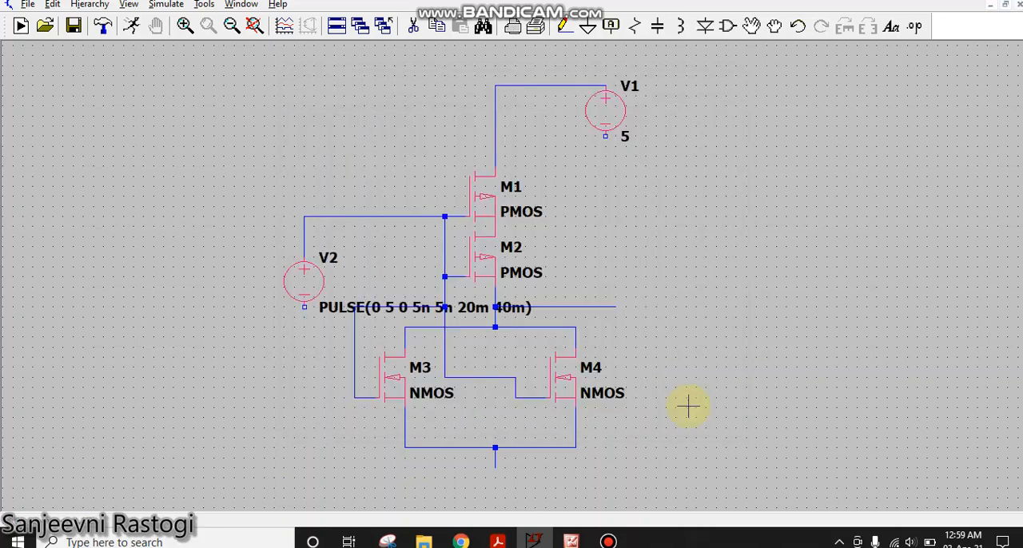
- Place ground symbols at V1's negative terminal, the common node below M3 and M4, and V2's negative terminal
left_click(587, 26)
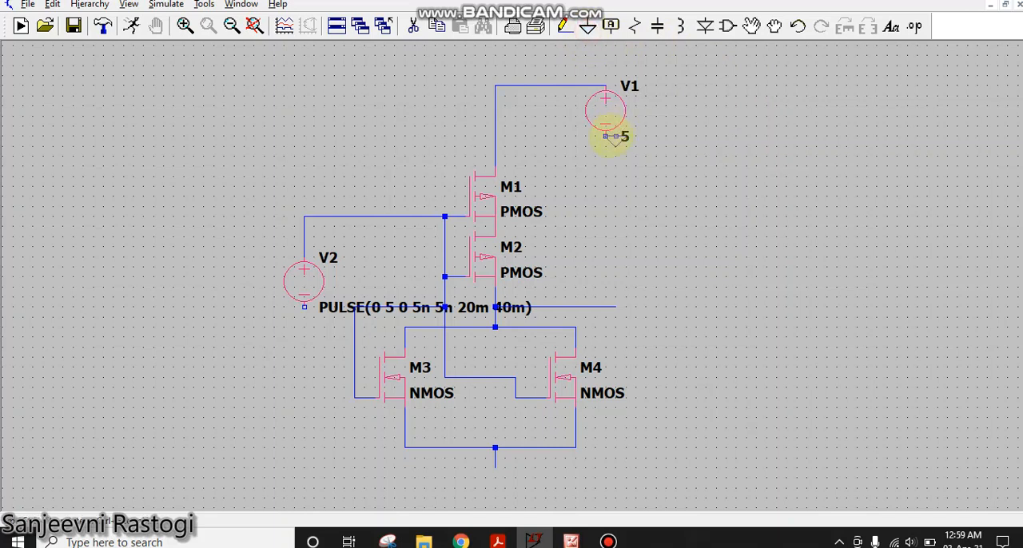
left_click(605, 137)
left_click(496, 470)
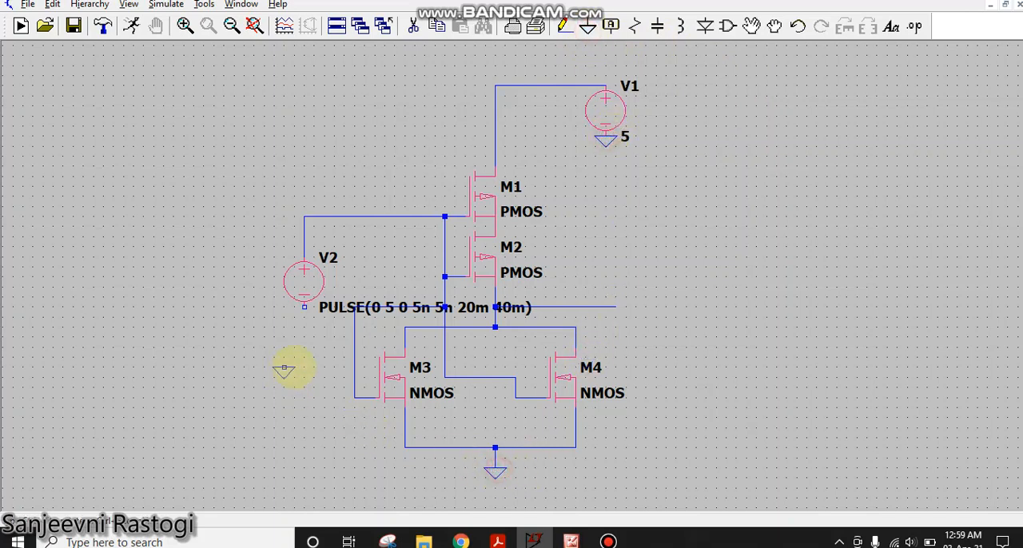
left_click(304, 308)
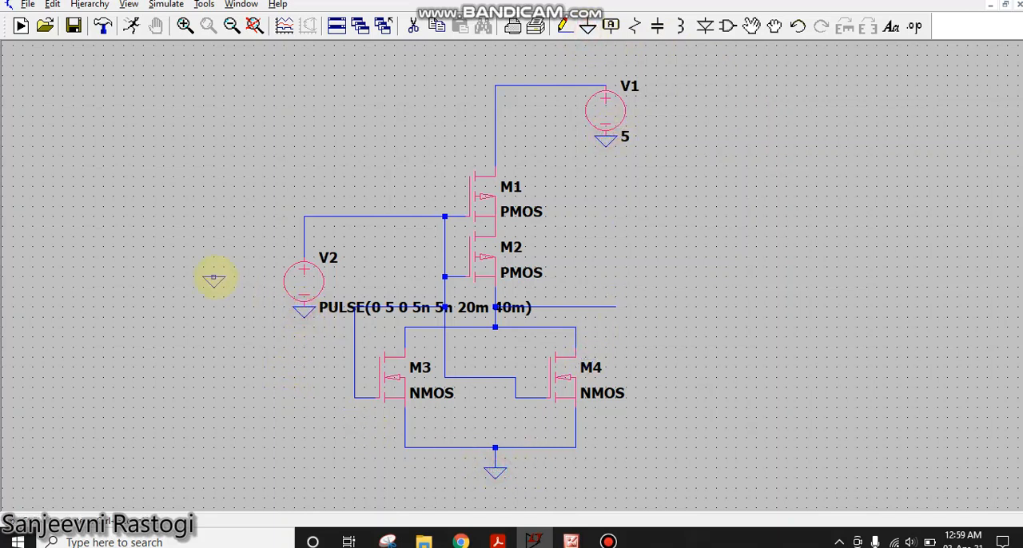
right_click(242, 283)
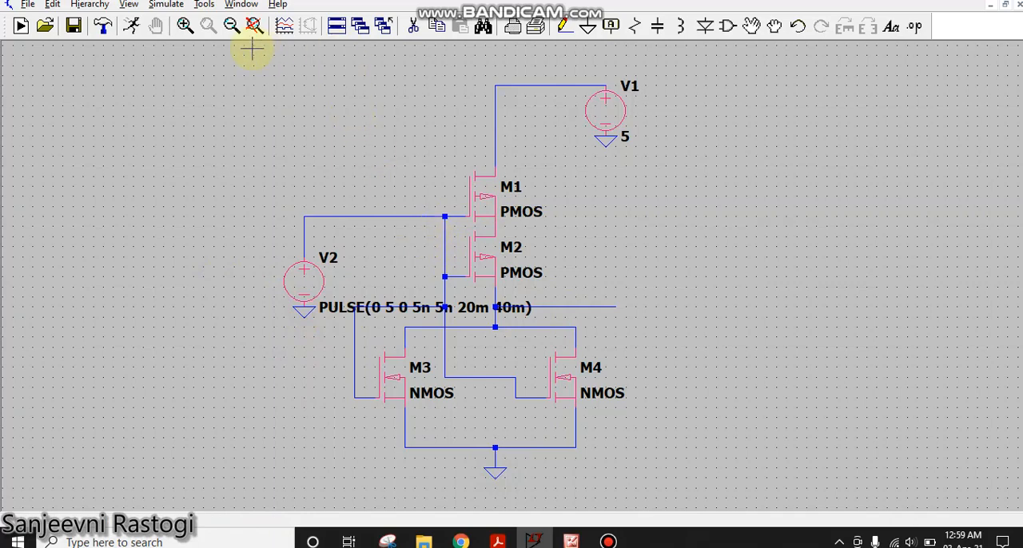
- Set up a transient analysis with a 160m stop time and place its directive beside the transistors
left_click(154, 6)
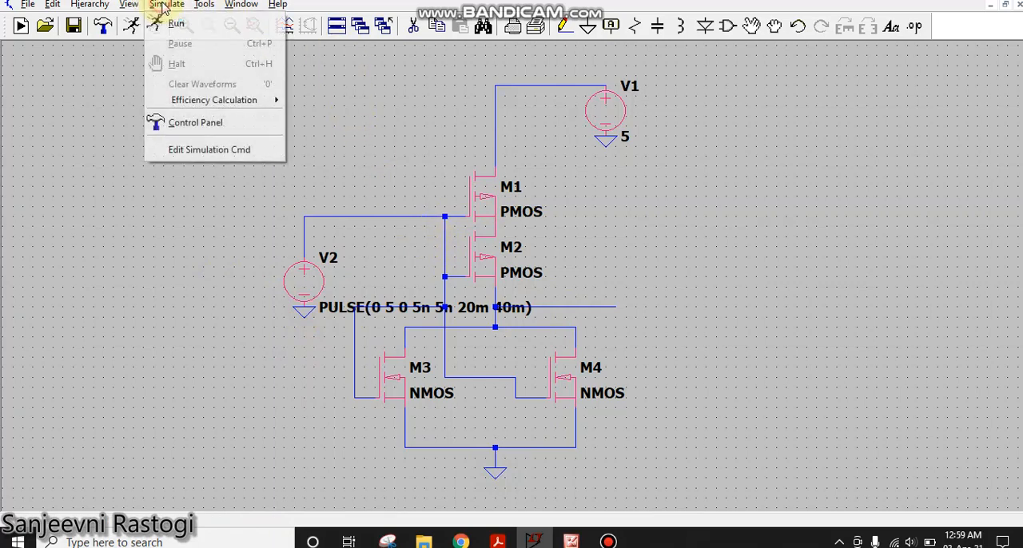
left_click(224, 148)
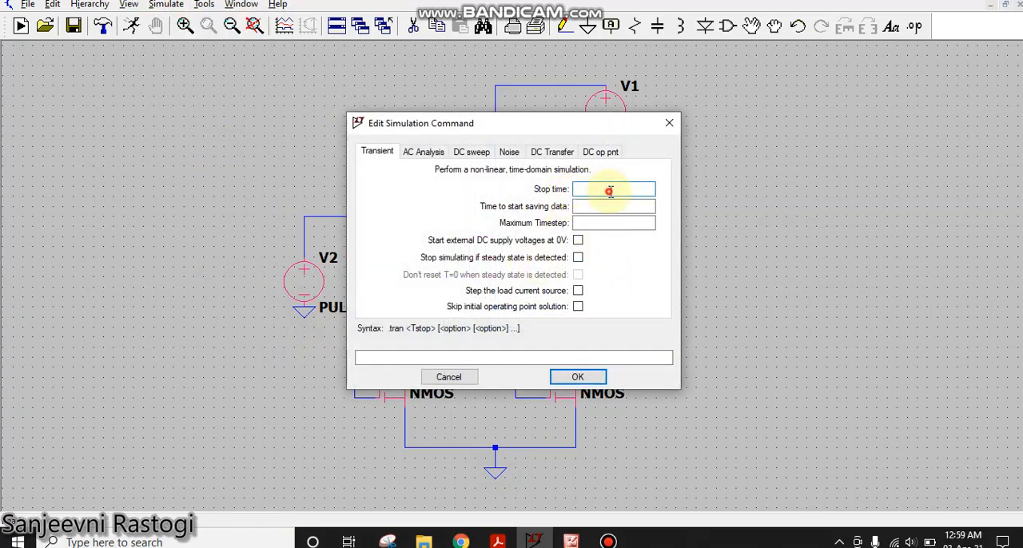
left_click(609, 191)
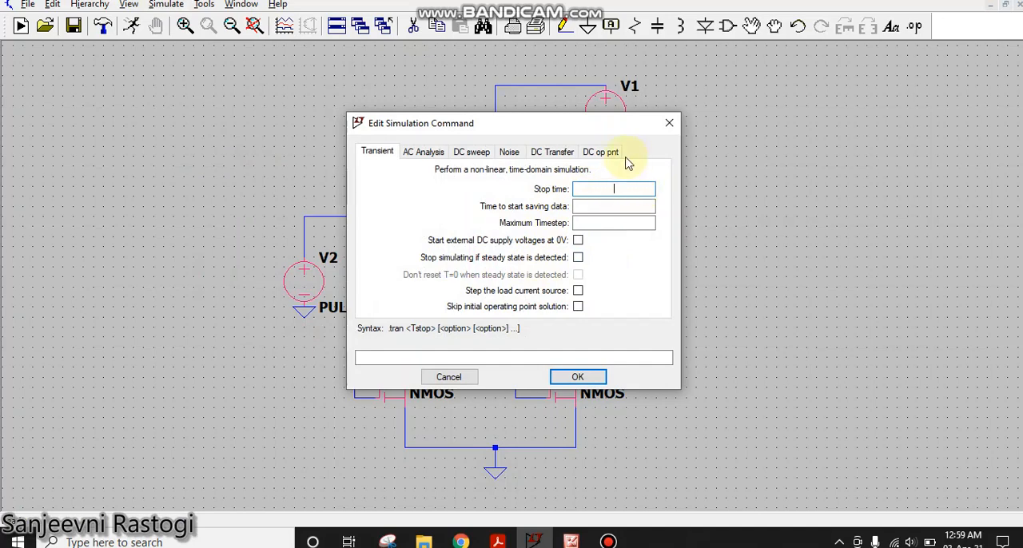
type("160")
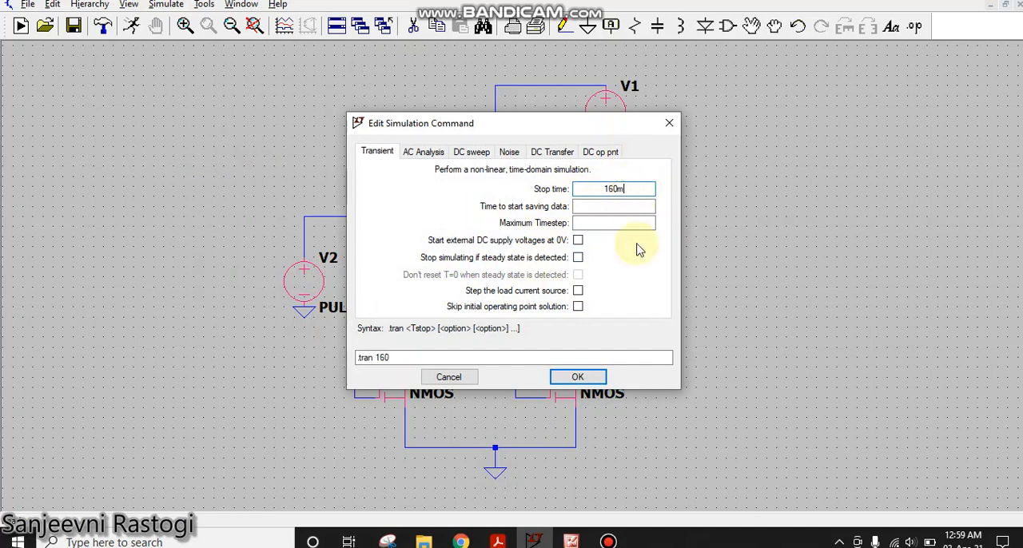
type("m")
left_click(588, 380)
left_click(686, 236)
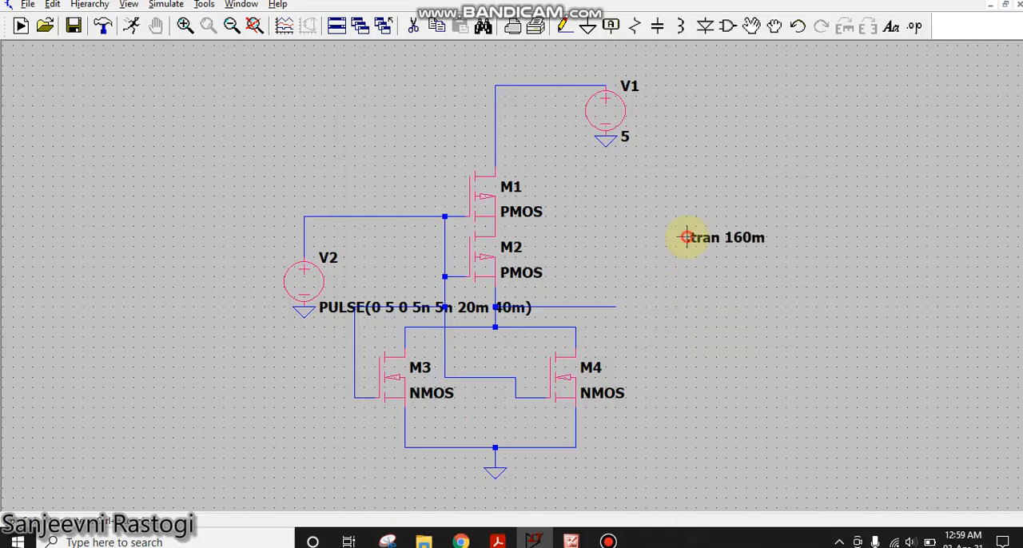
- Run the simulation and tile the schematic and waveform windows vertically
left_click(132, 32)
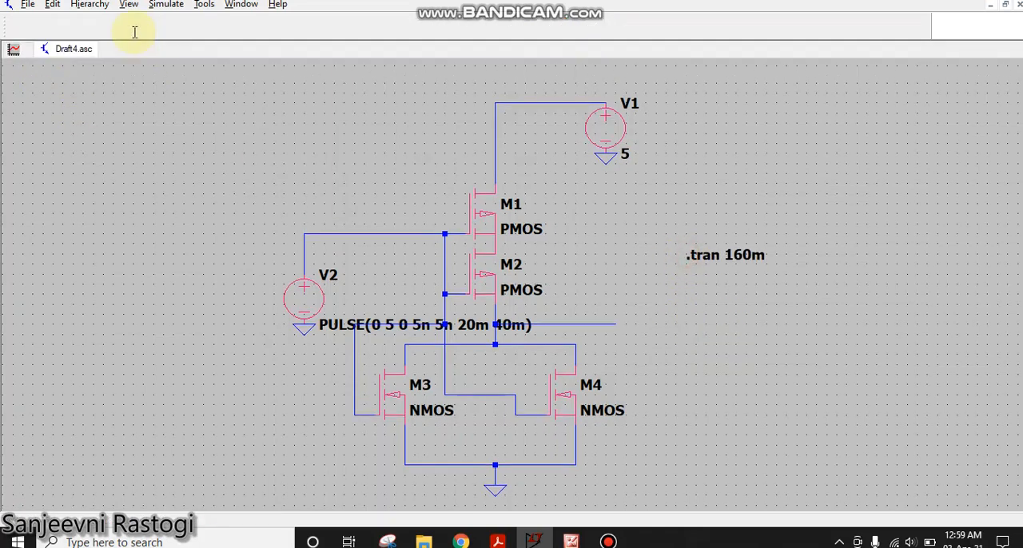
left_click(216, 5)
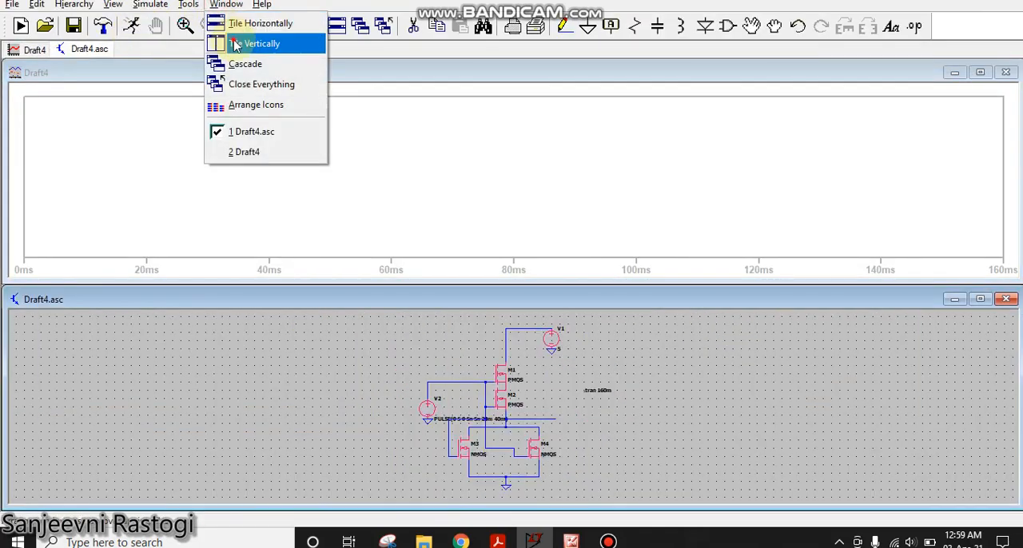
left_click(240, 43)
- Add a second plot pane and plot V2's input voltage in the upper pane and the output wire's voltage in the lower one
right_click(761, 278)
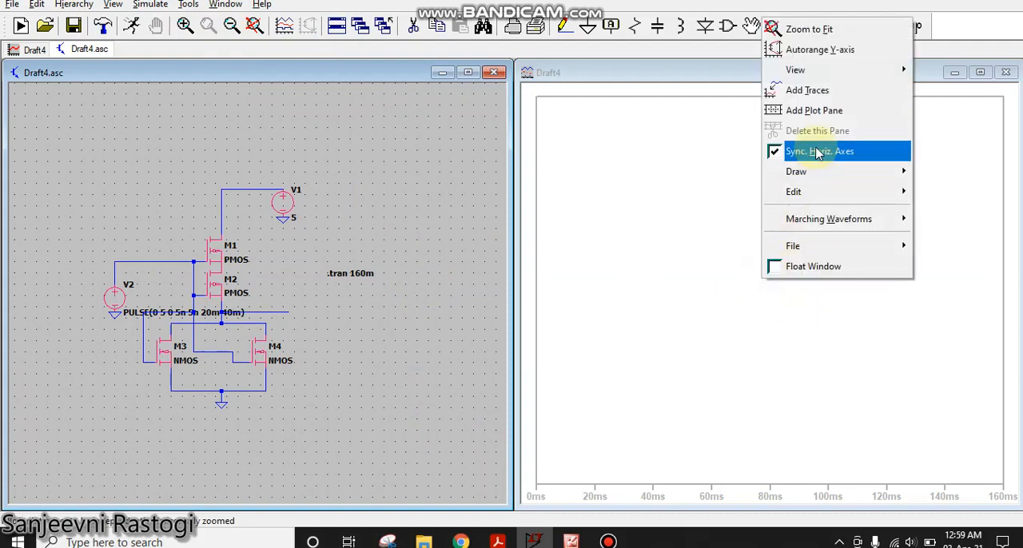
left_click(823, 111)
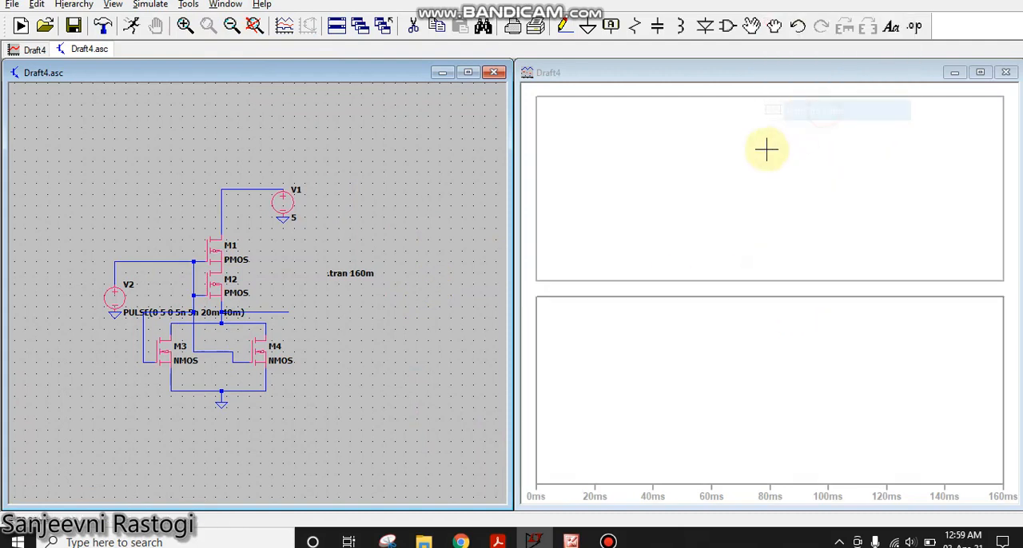
left_click(147, 263)
left_click(150, 262)
left_click(710, 388)
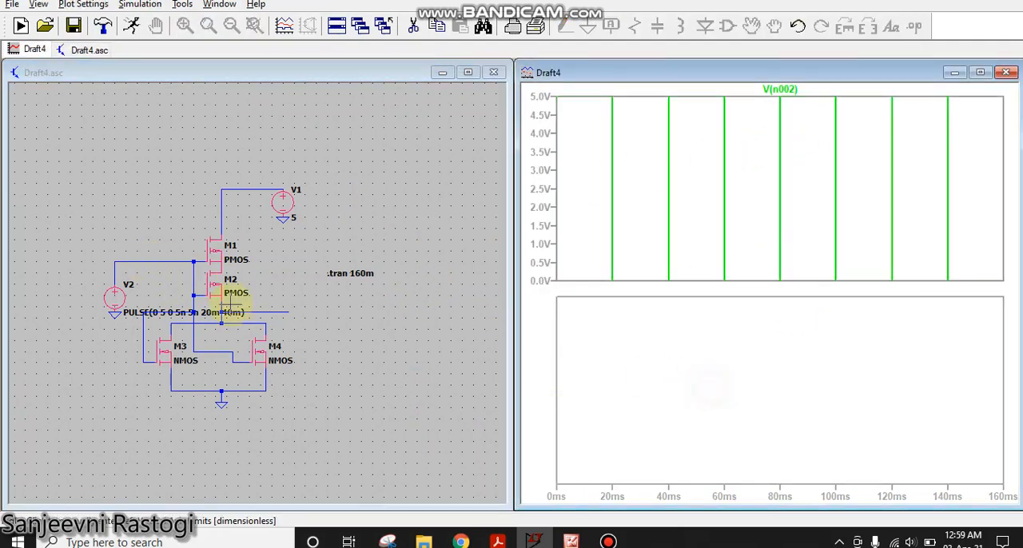
left_click(274, 310)
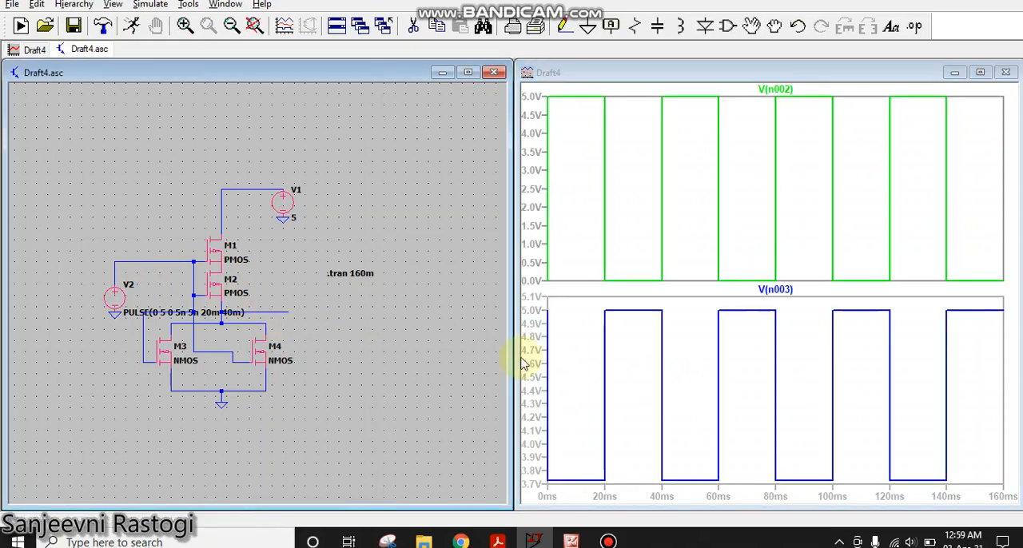